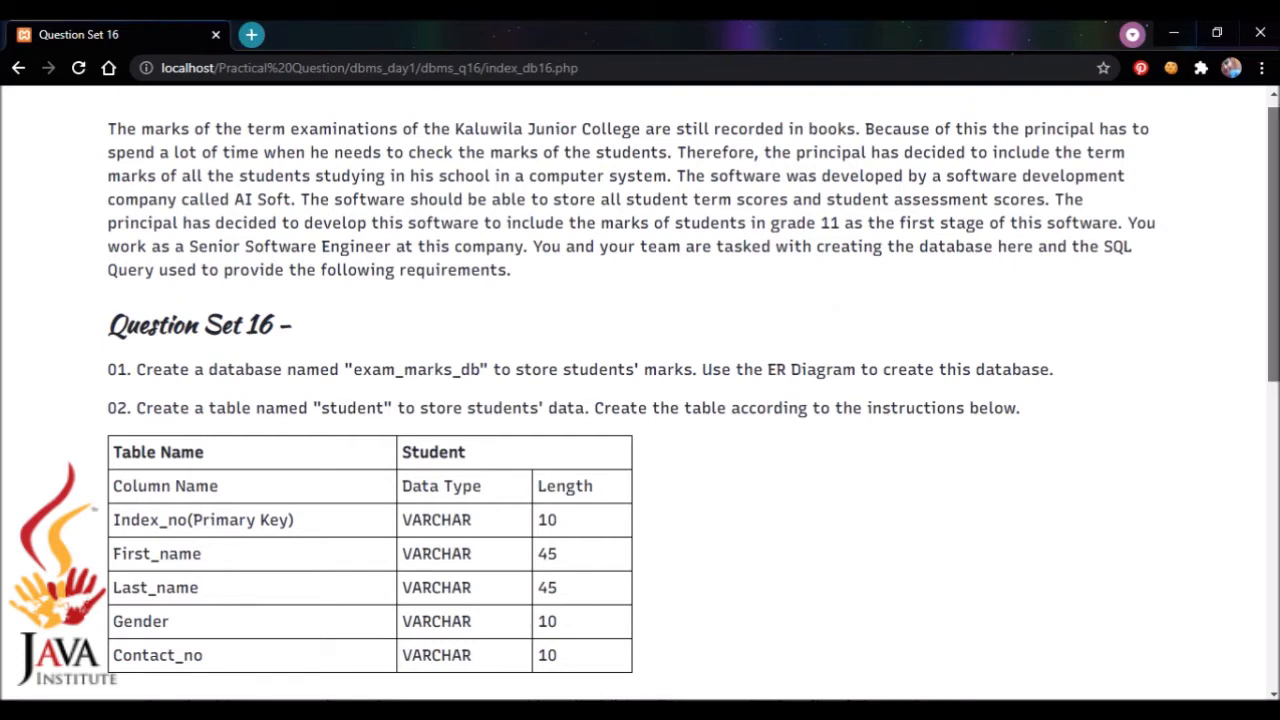
Switch to MySQL Workbench and create a new model
left_click_drag(1273, 240, 1273, 298)
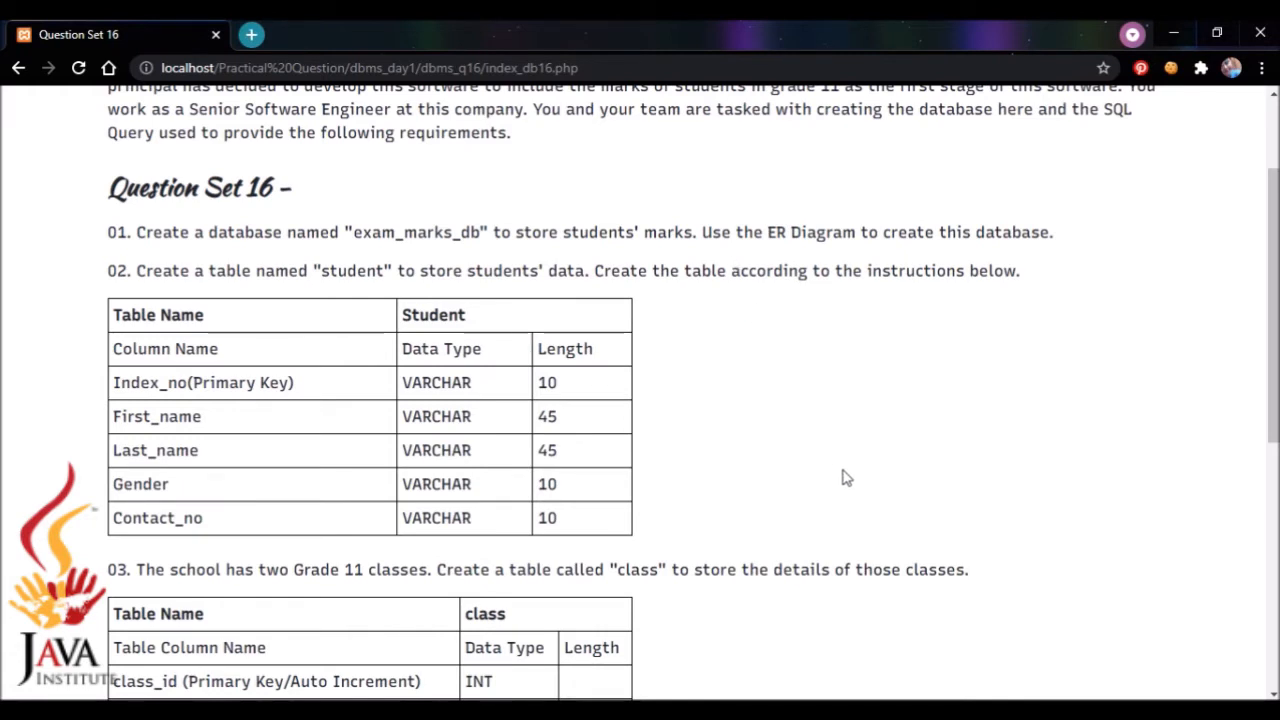
left_click(936, 710)
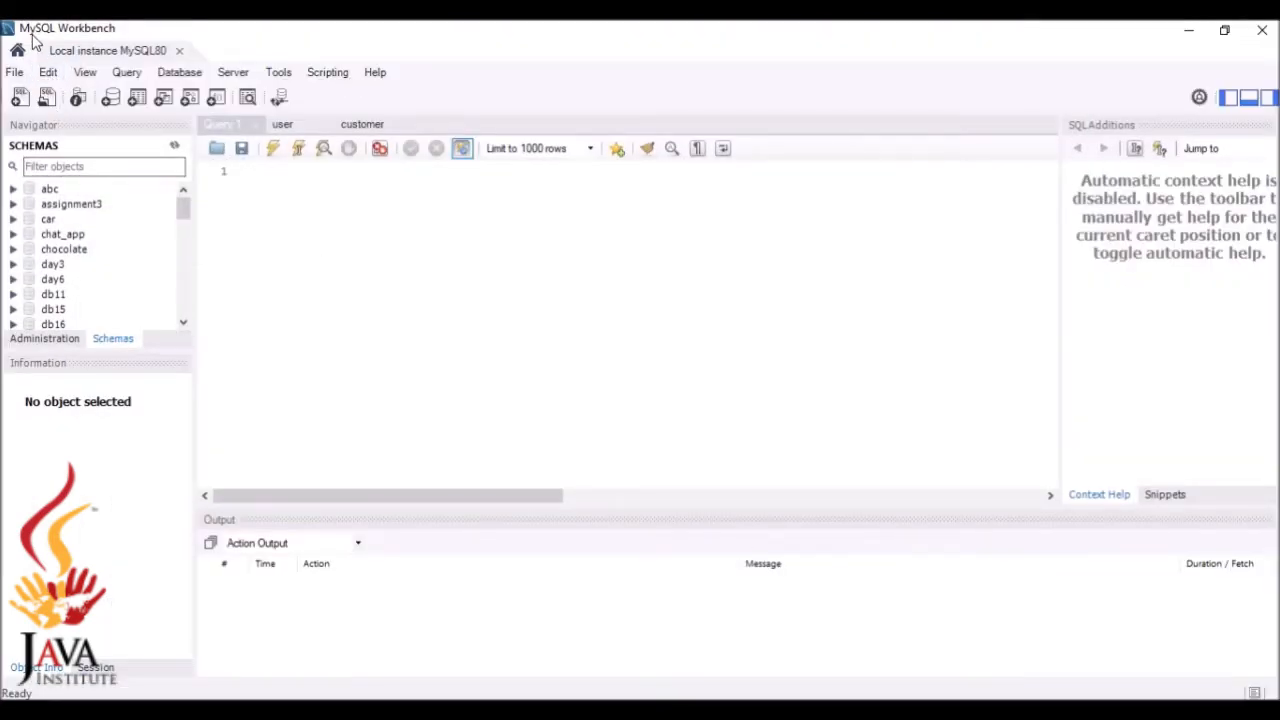
left_click(12, 74)
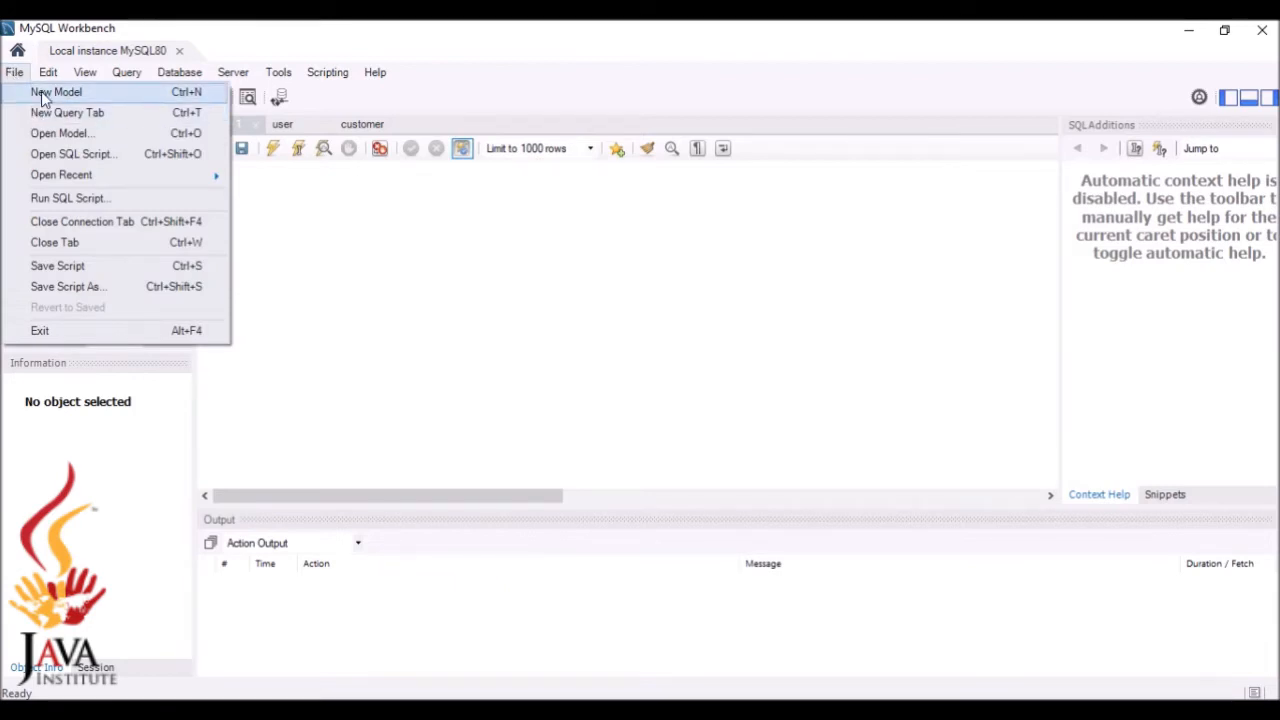
left_click(44, 93)
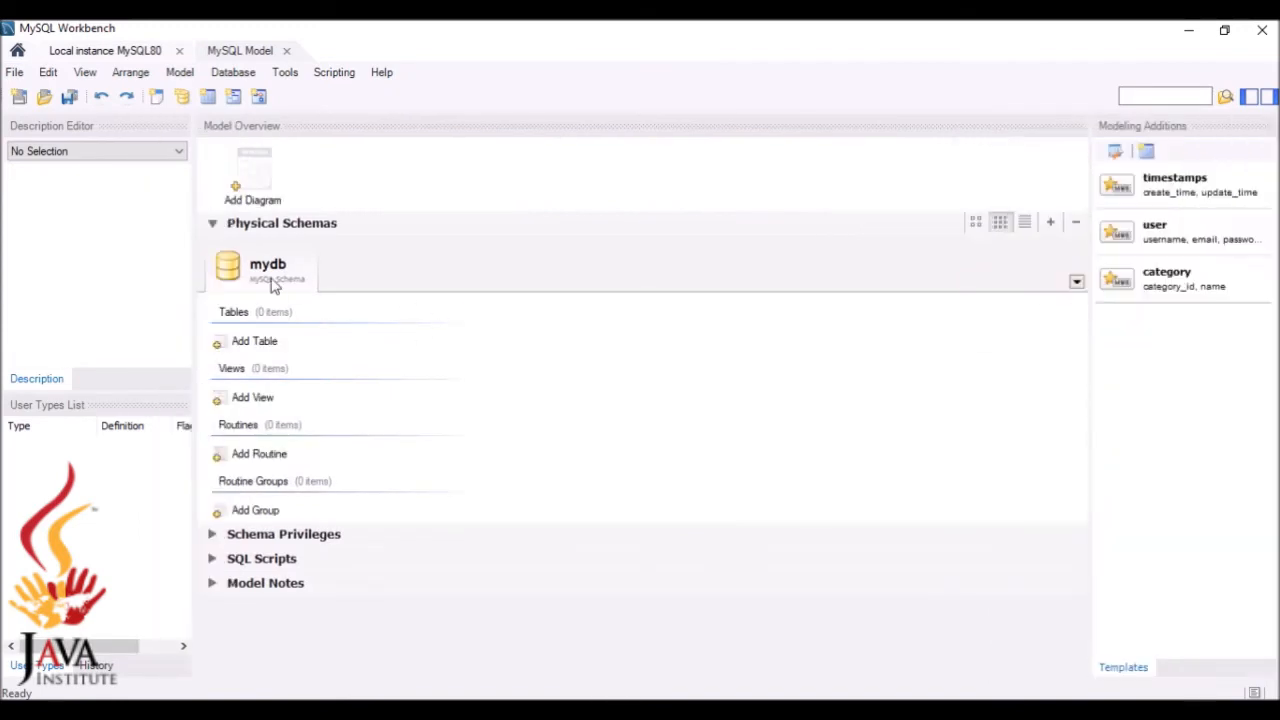
Rename the model's schema to exam_marks_db, copying the name from the question, and rename its references
double_click(272, 280)
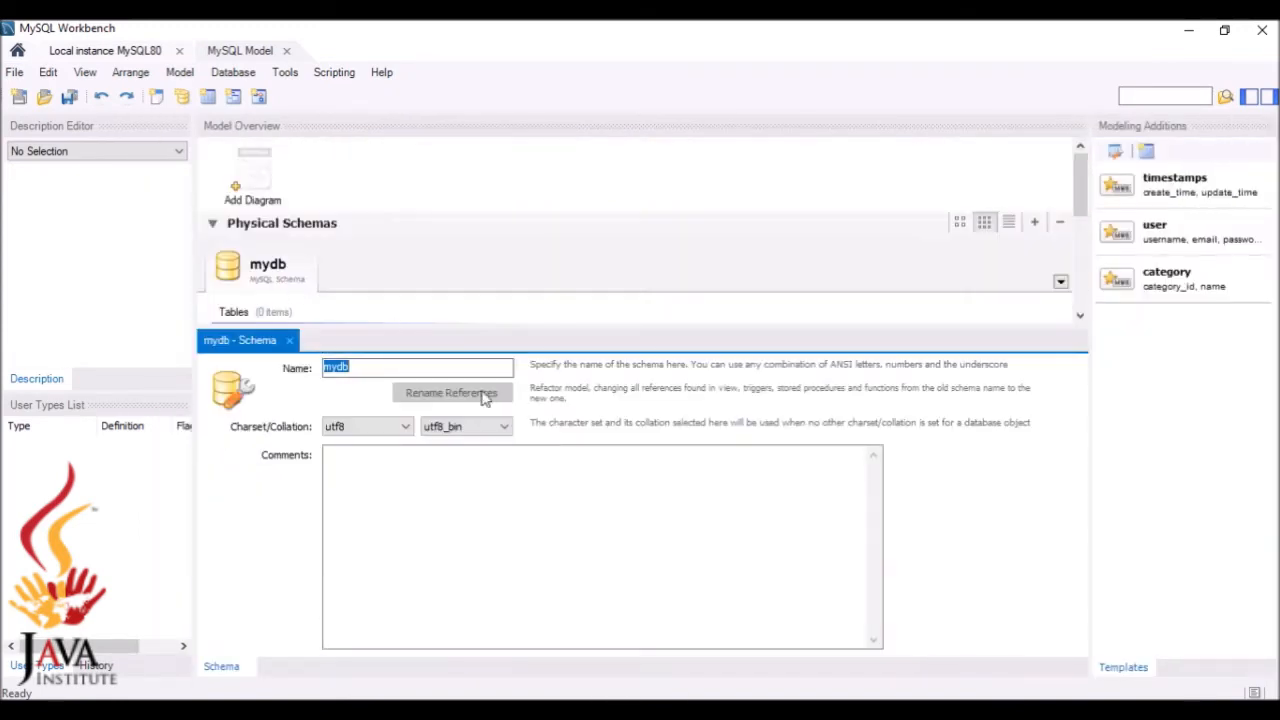
key("BackSpace")
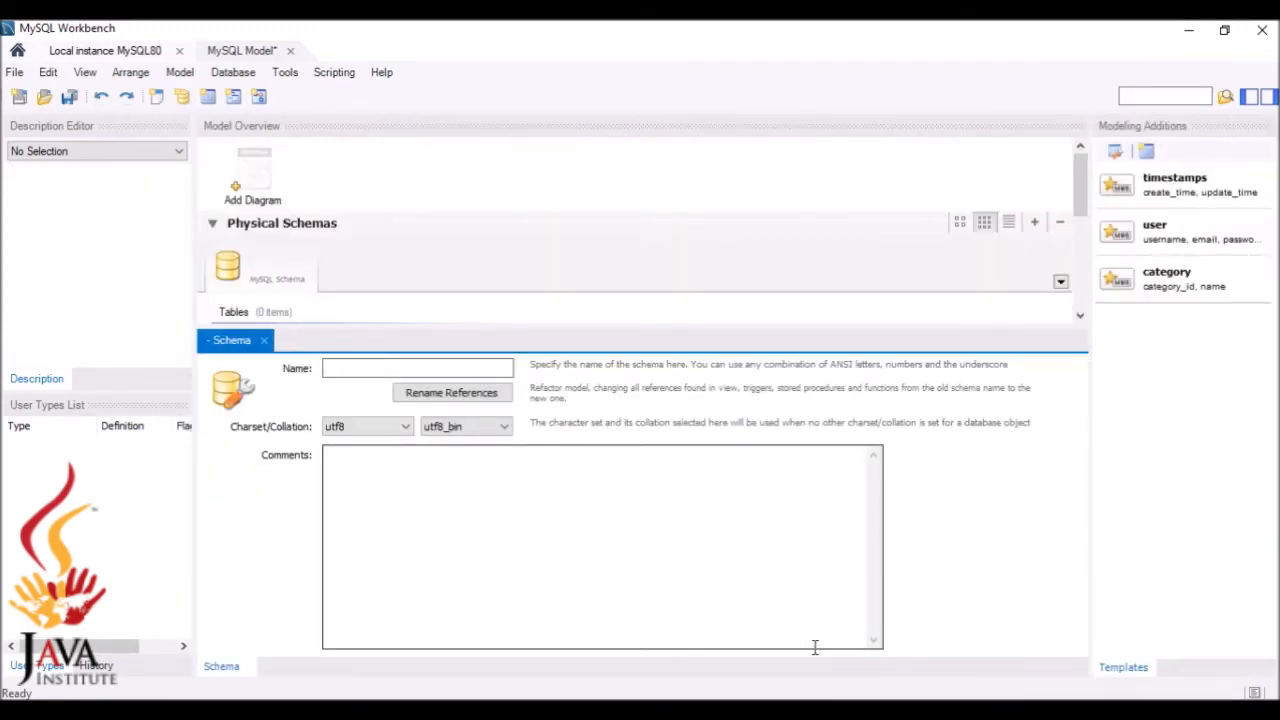
key("alt+Tab")
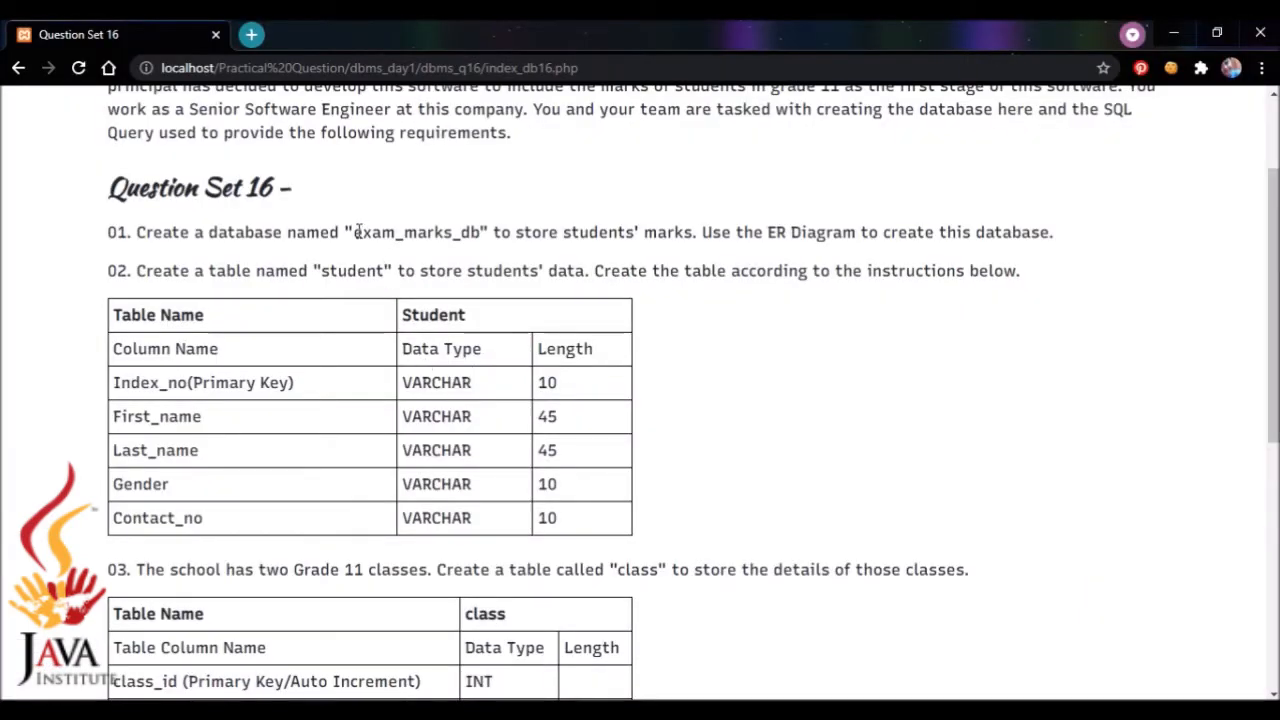
left_click_drag(357, 231, 480, 232)
key("ctrl+c")
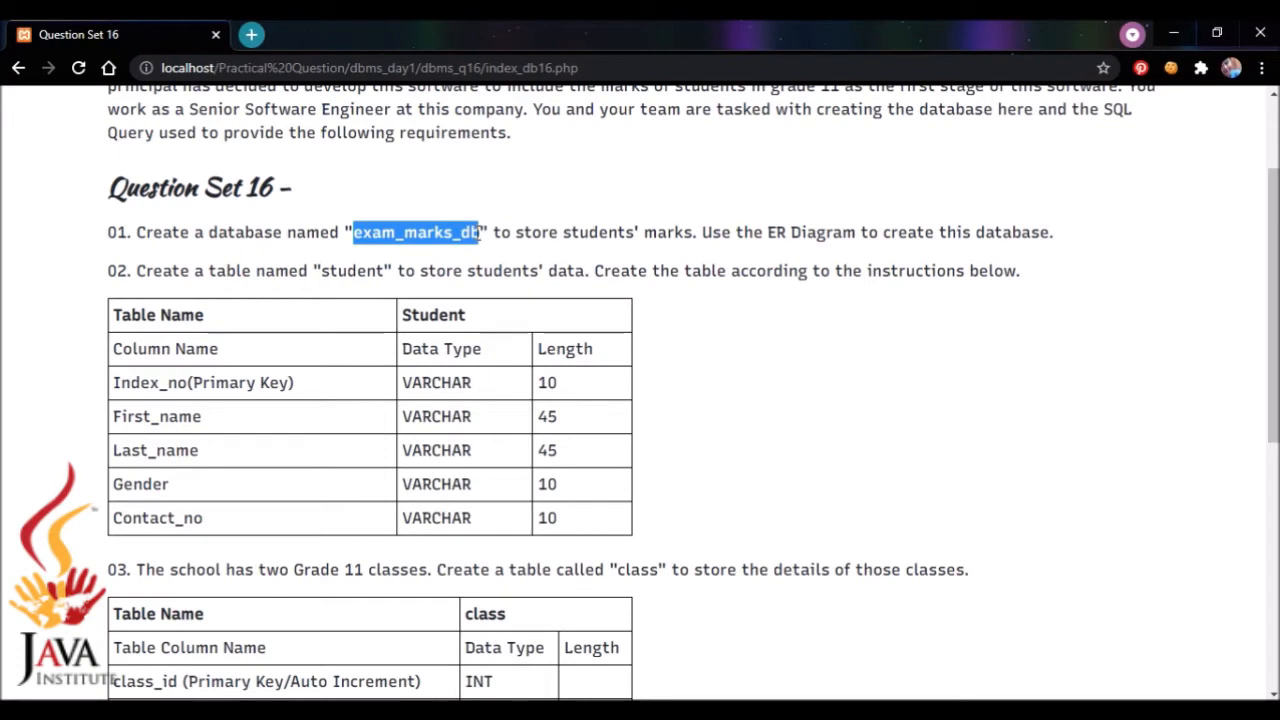
left_click(550, 355)
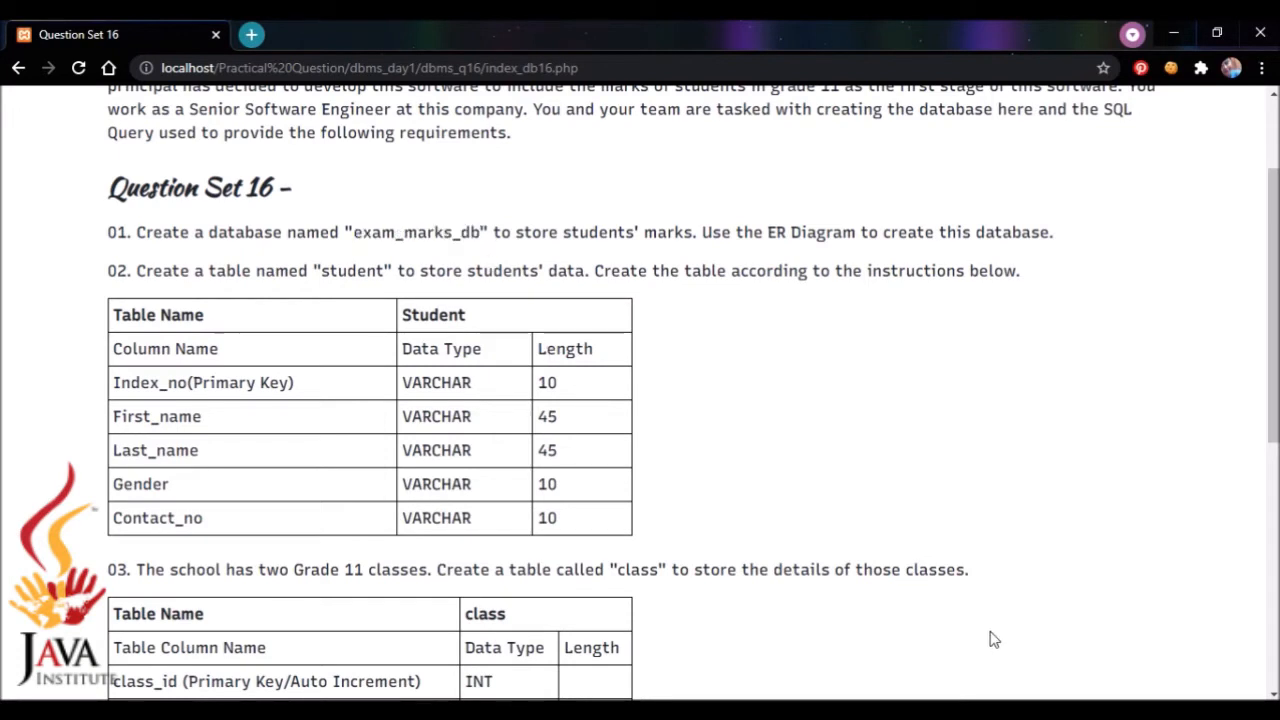
key("alt+Tab")
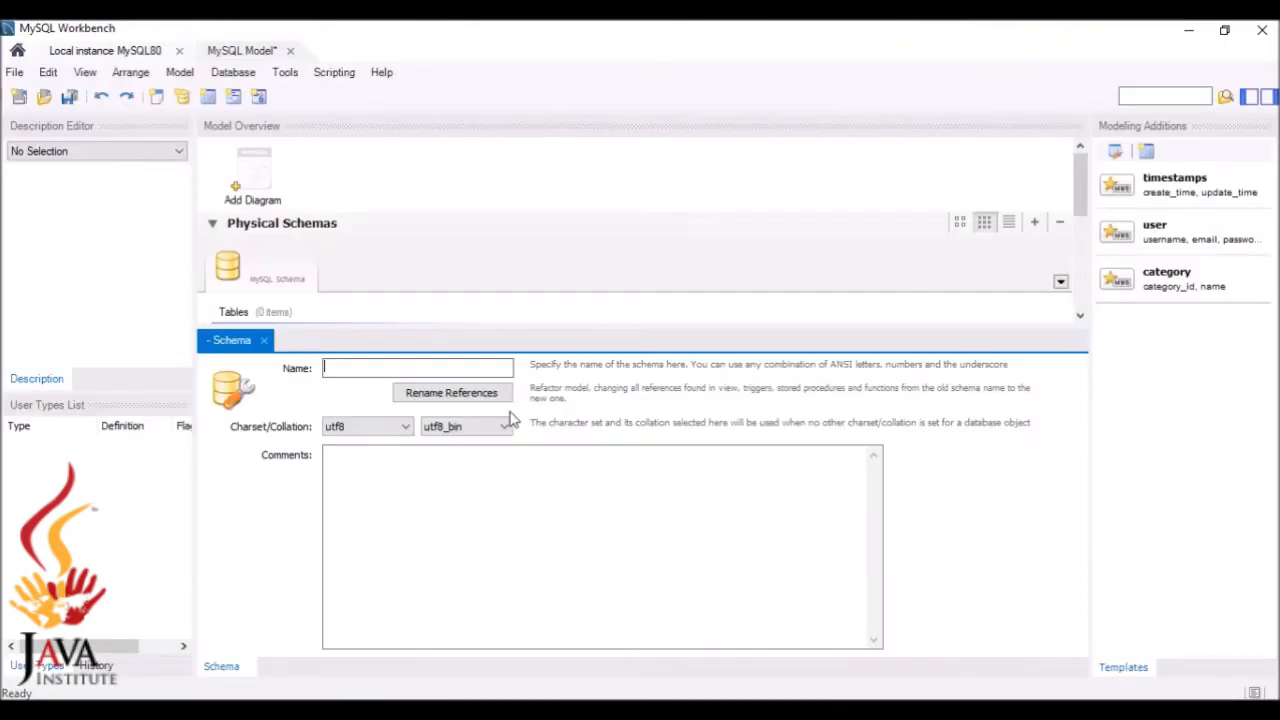
key("ctrl+v")
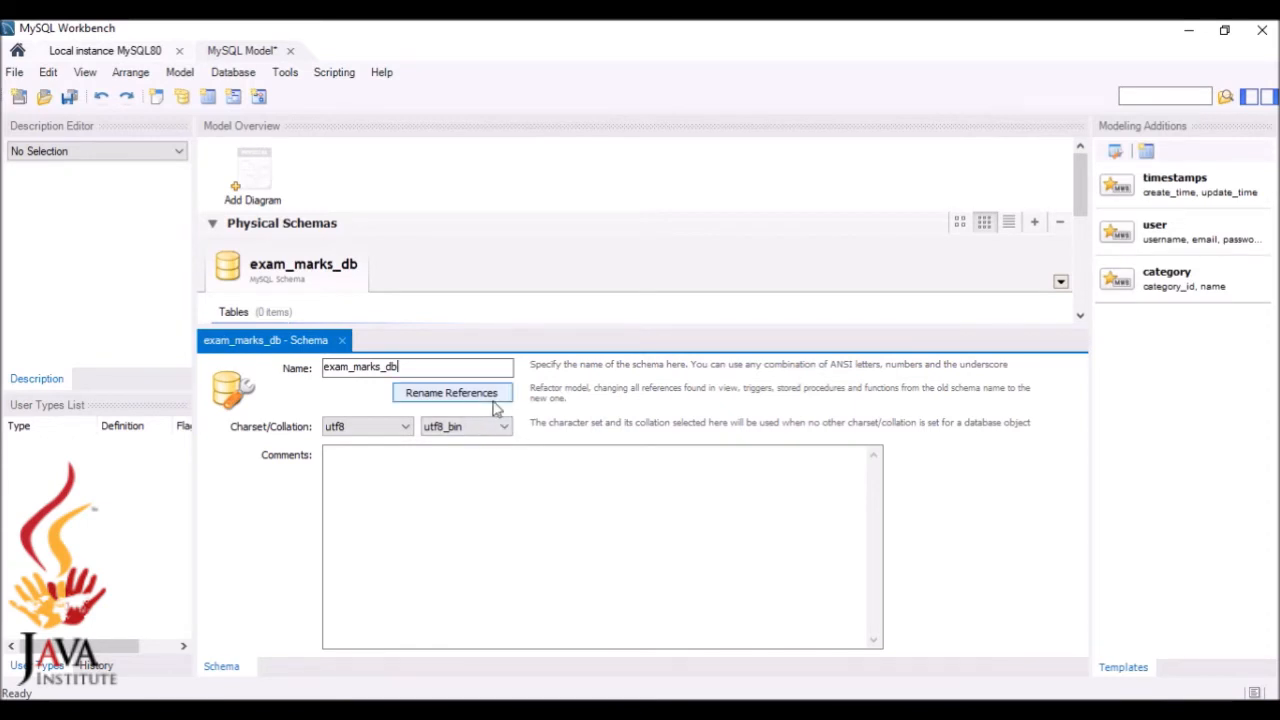
left_click(493, 400)
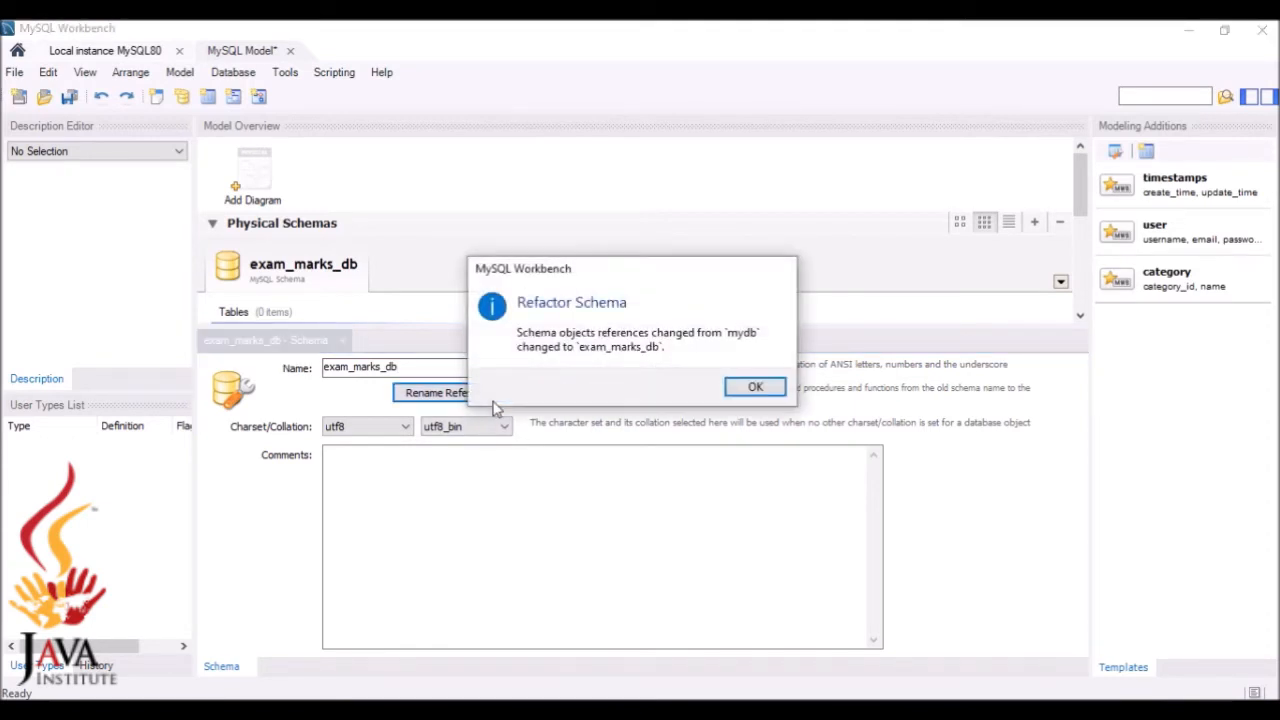
left_click(753, 387)
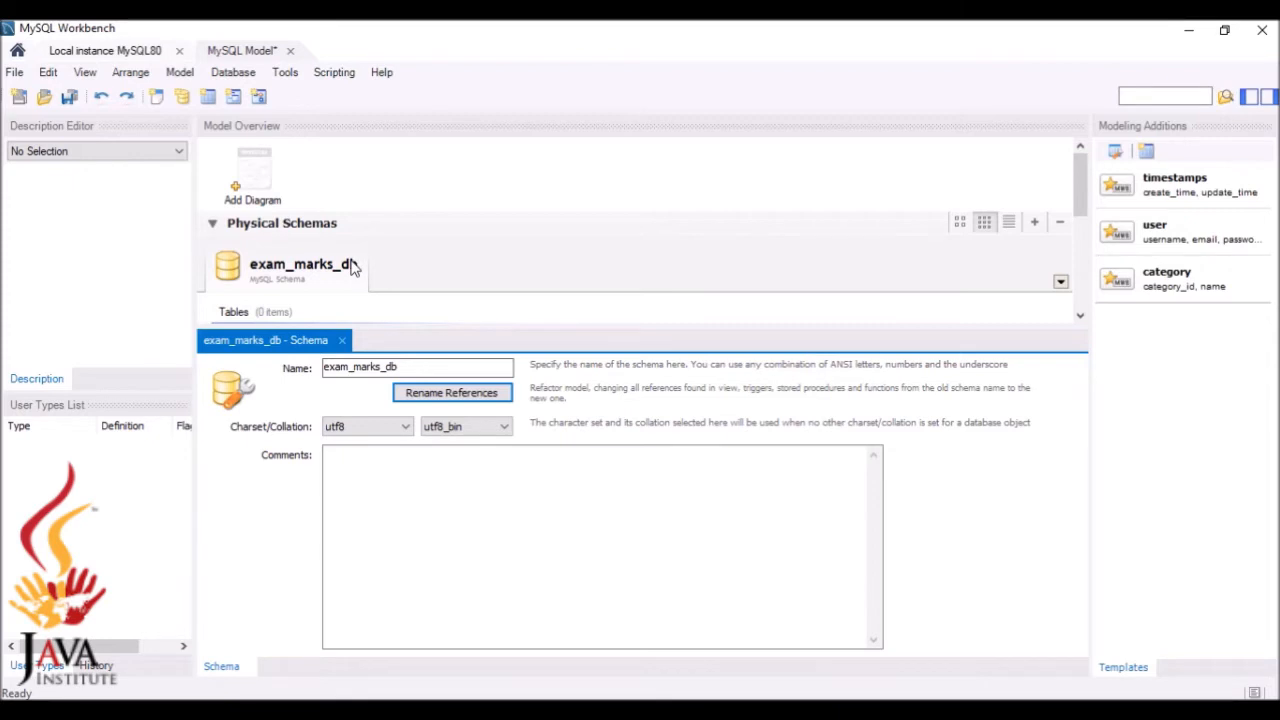
Add a new EER diagram to the model
double_click(253, 178)
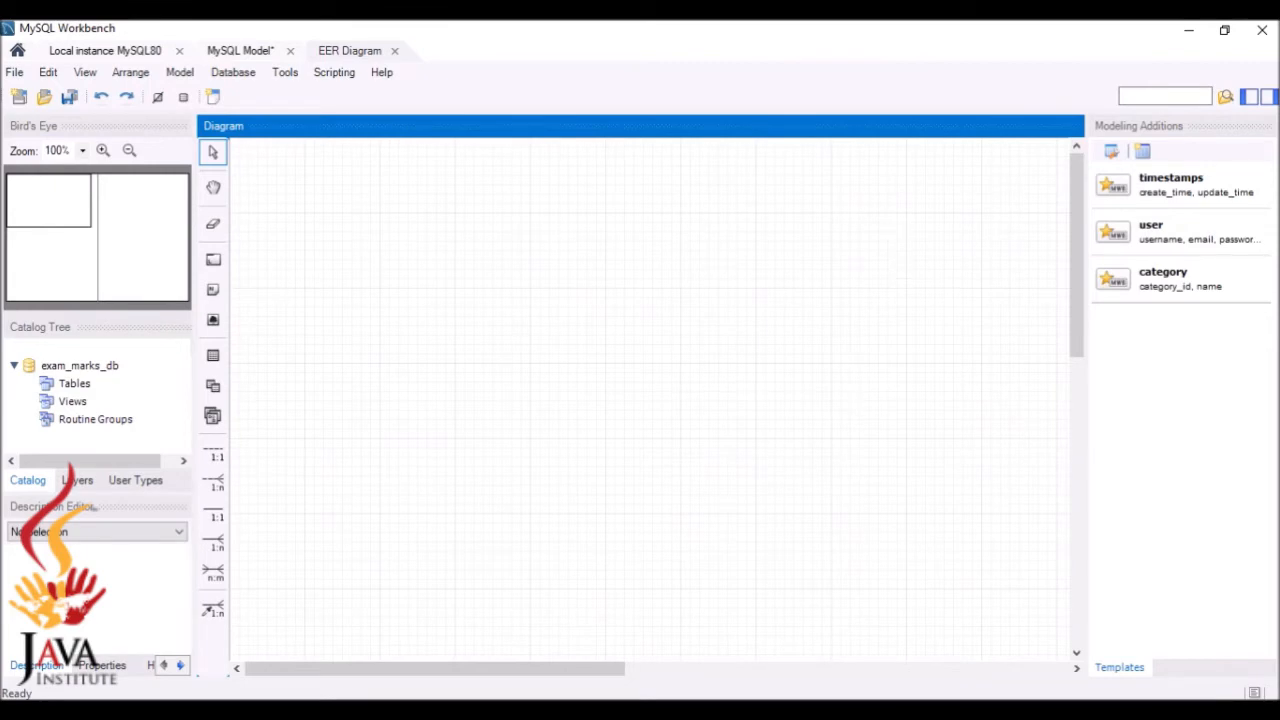
key("alt+Tab")
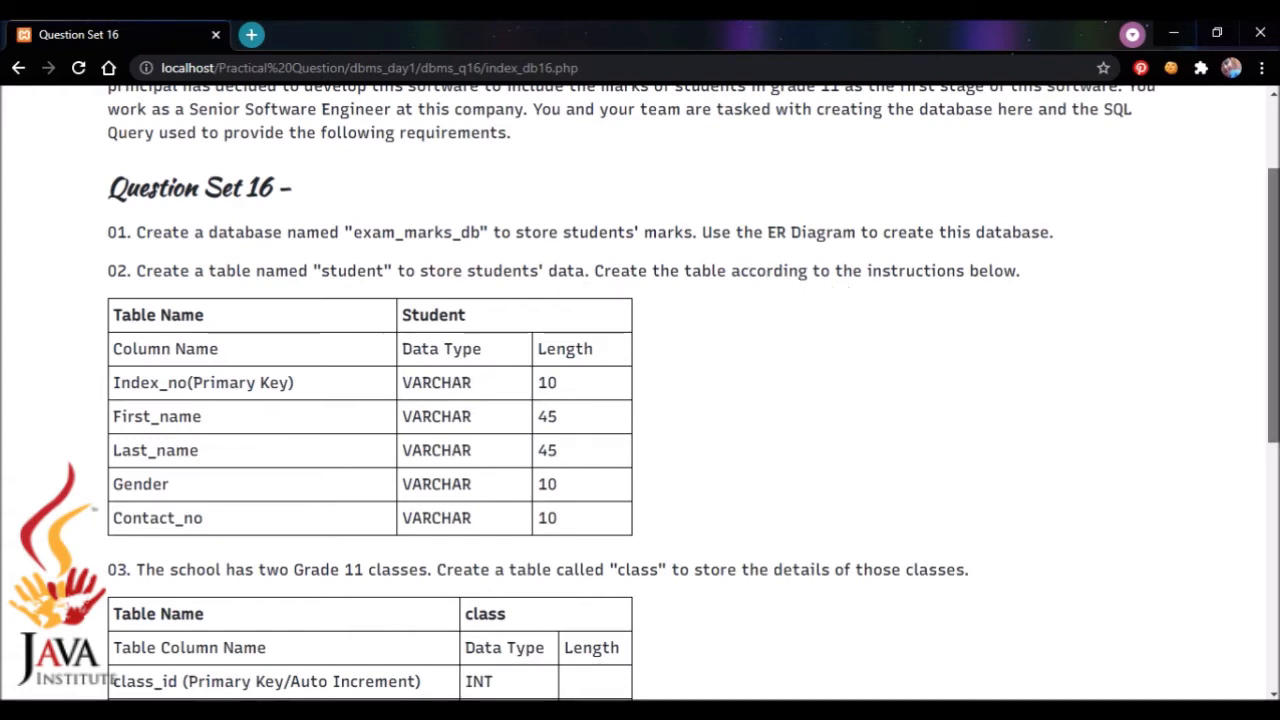
scroll(1273, 300, "down", 1)
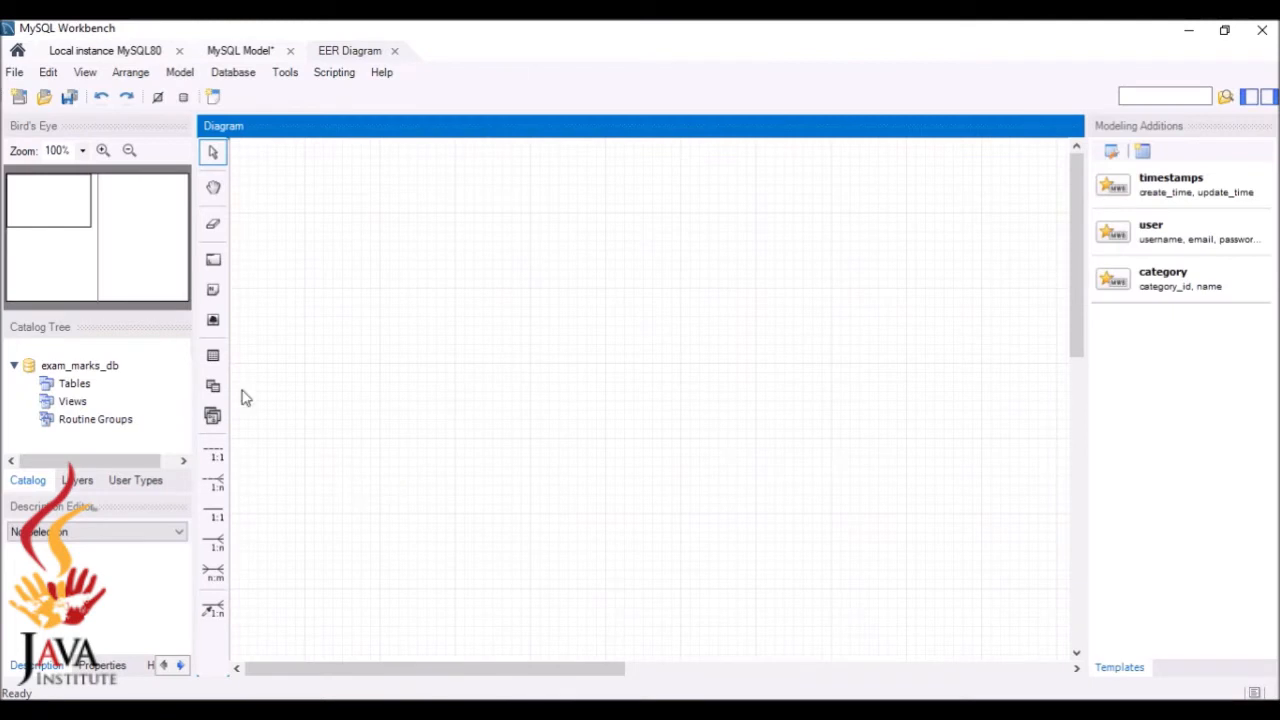
Place a new table on the diagram canvas and open it for editing
left_click(214, 358)
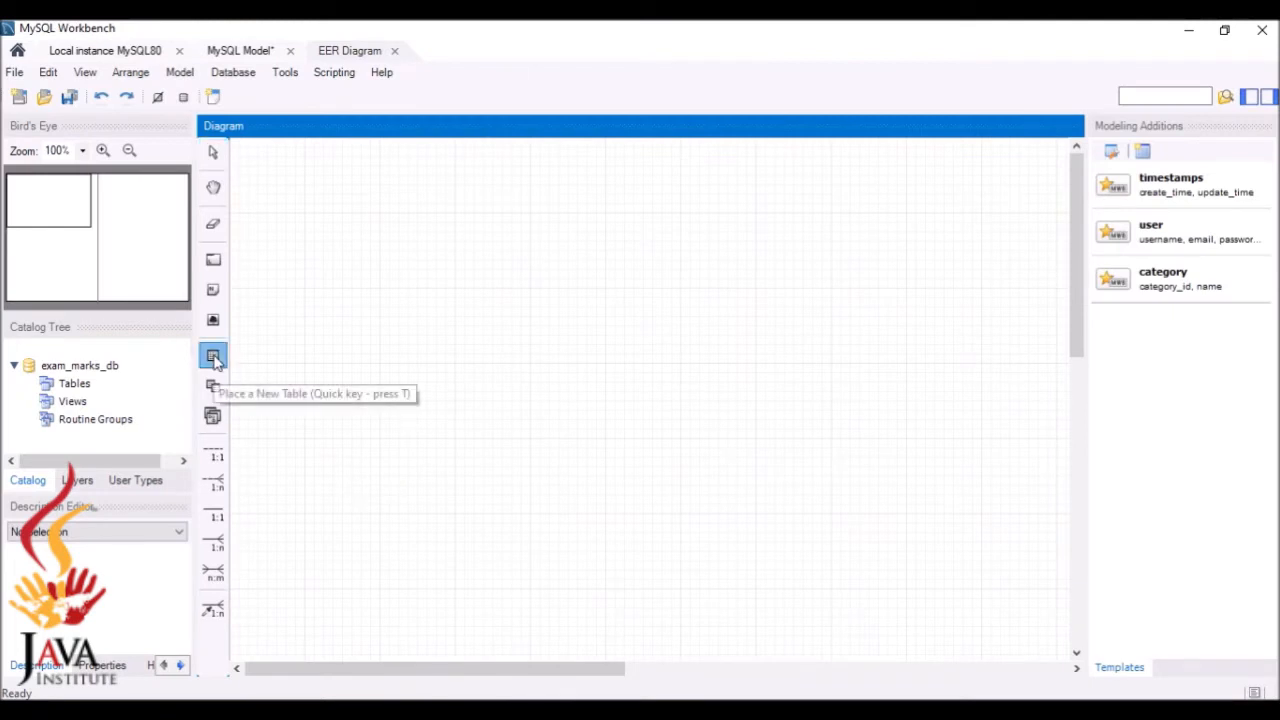
left_click(364, 245)
left_click(379, 253)
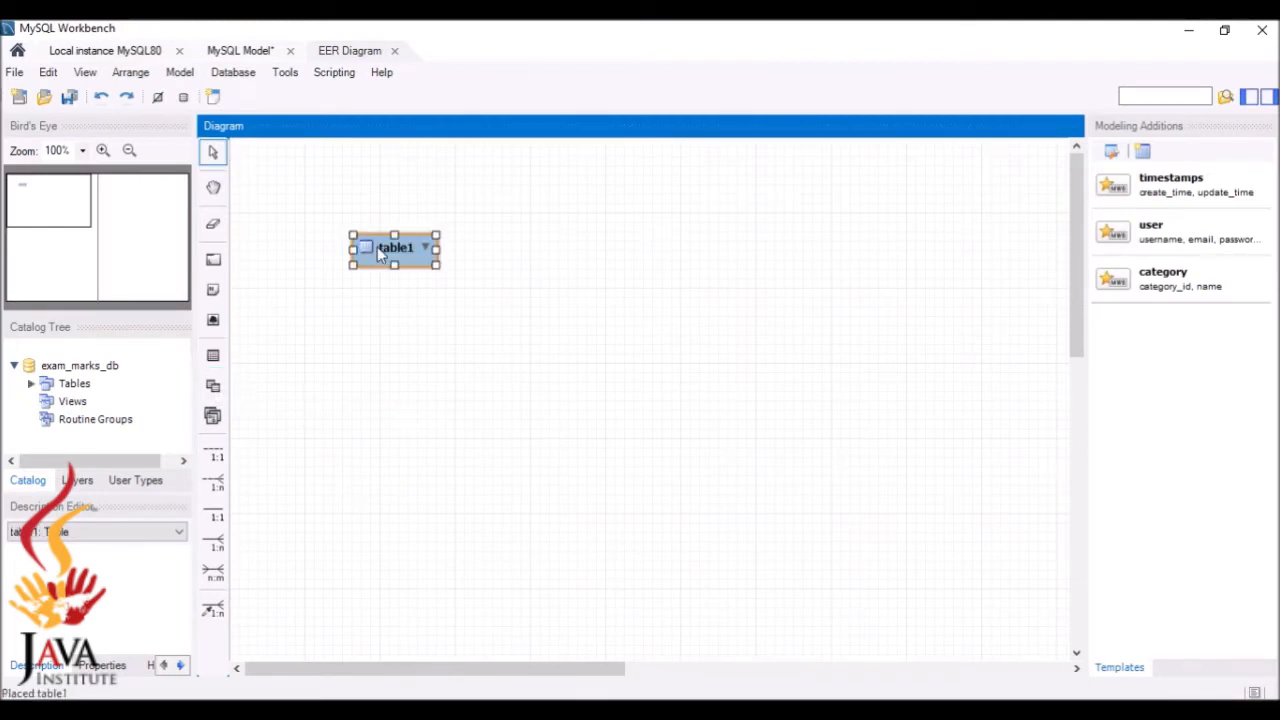
double_click(377, 247)
double_click(407, 246)
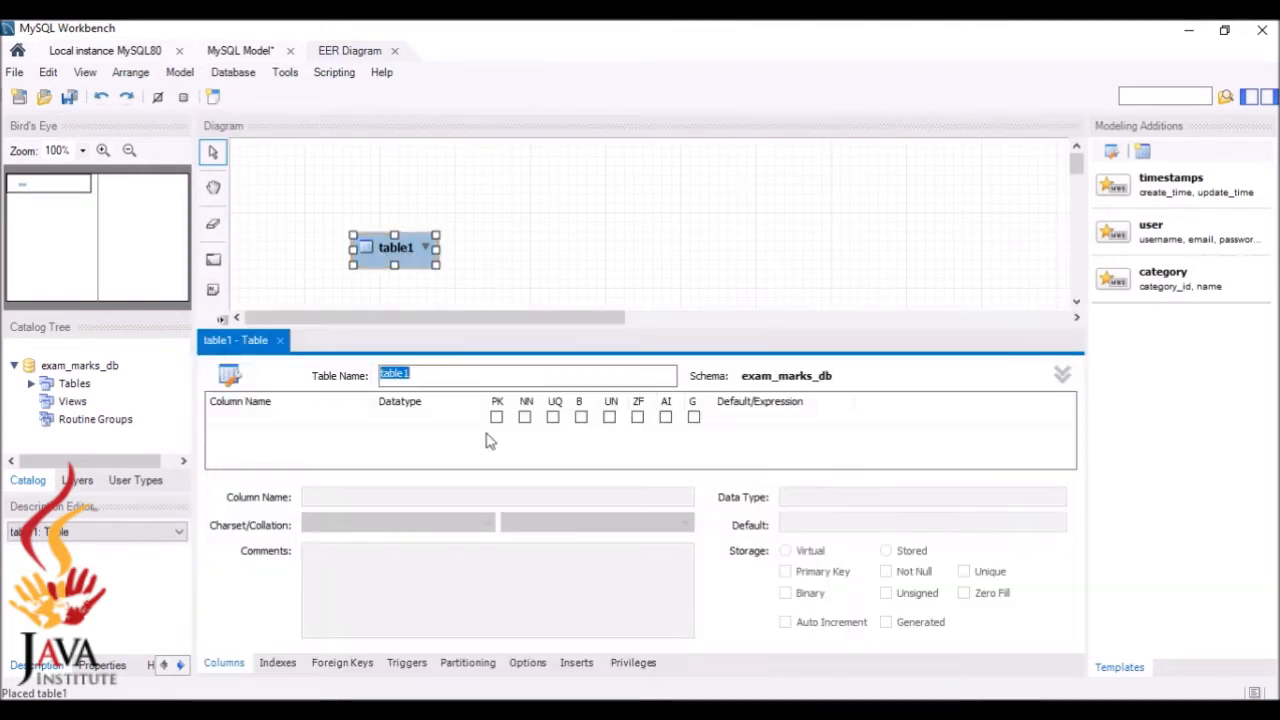
Rename the table to student
key("BackSpace")
type("s")
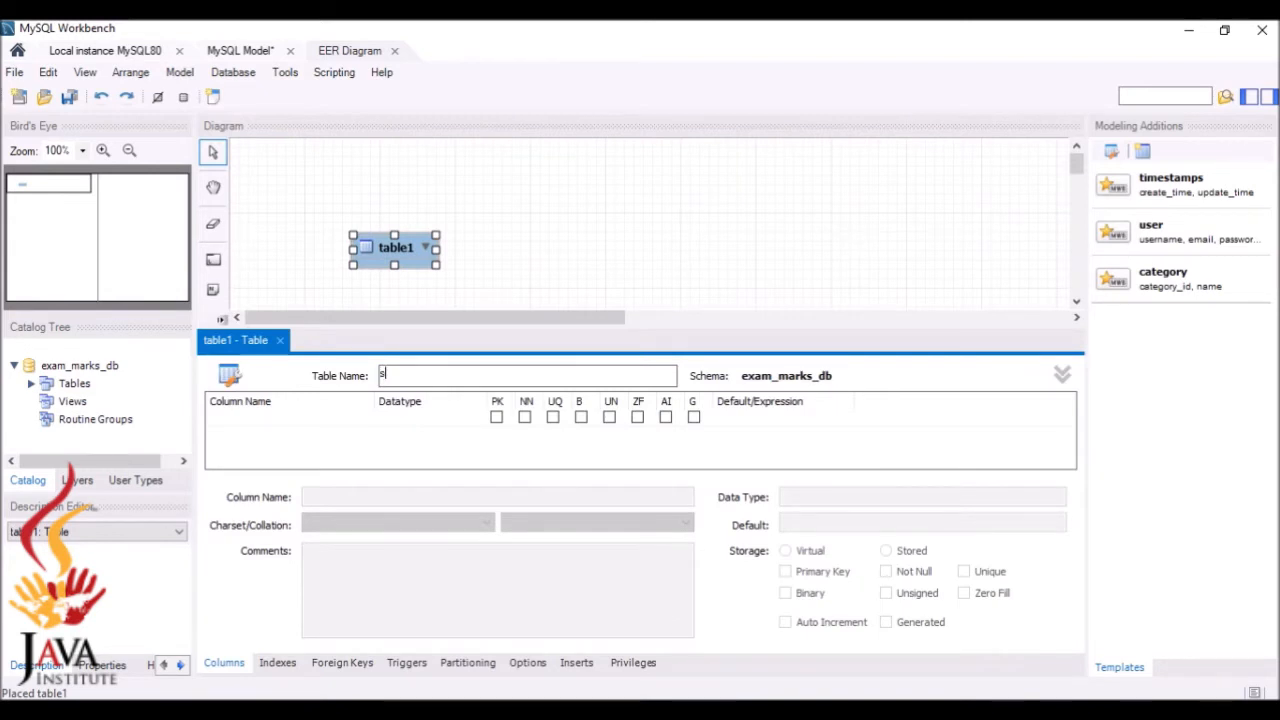
type("tudent")
left_click(758, 710)
left_click(920, 623)
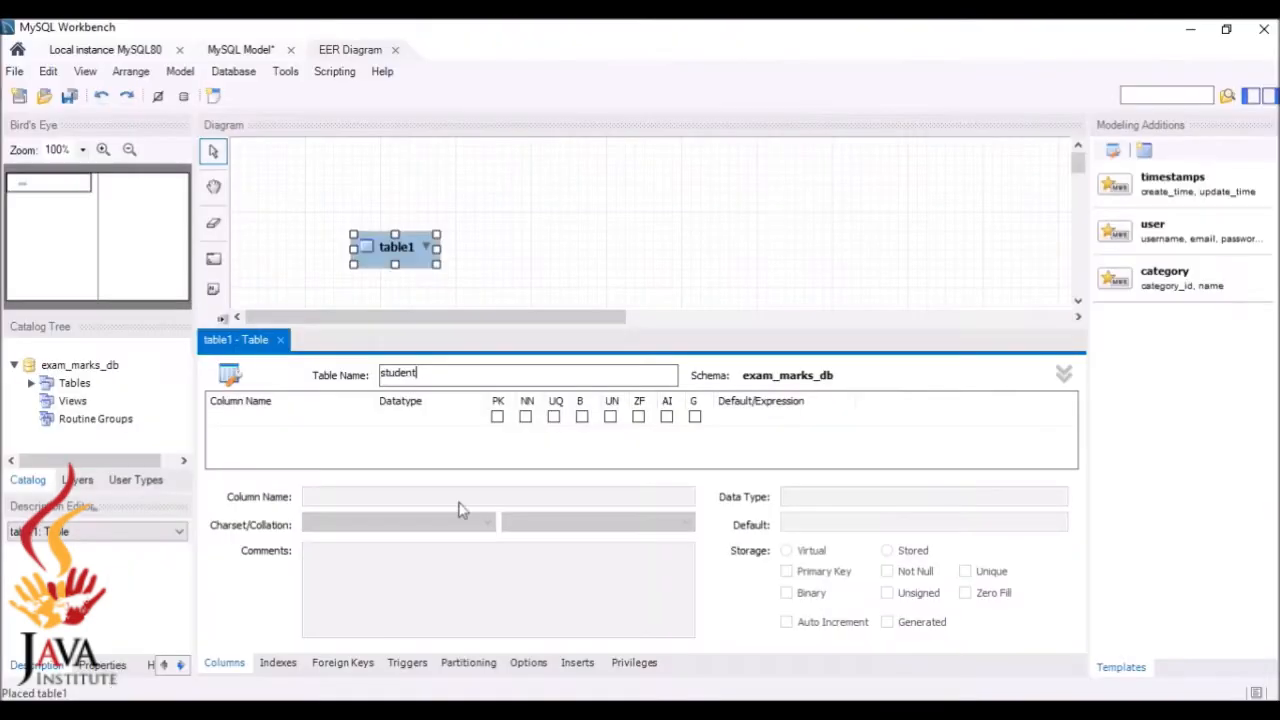
Add the table's first column named index_no
left_click(293, 425)
left_click(293, 420)
key("BackSpace")
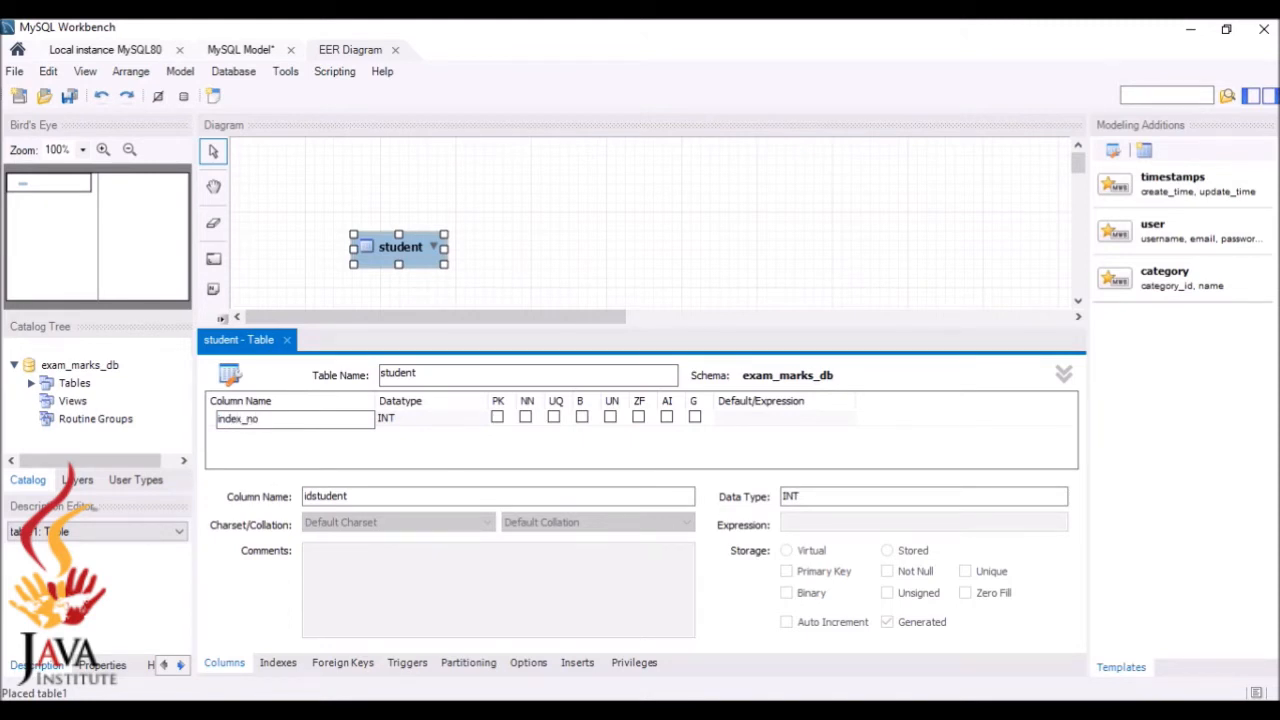
left_click(938, 710)
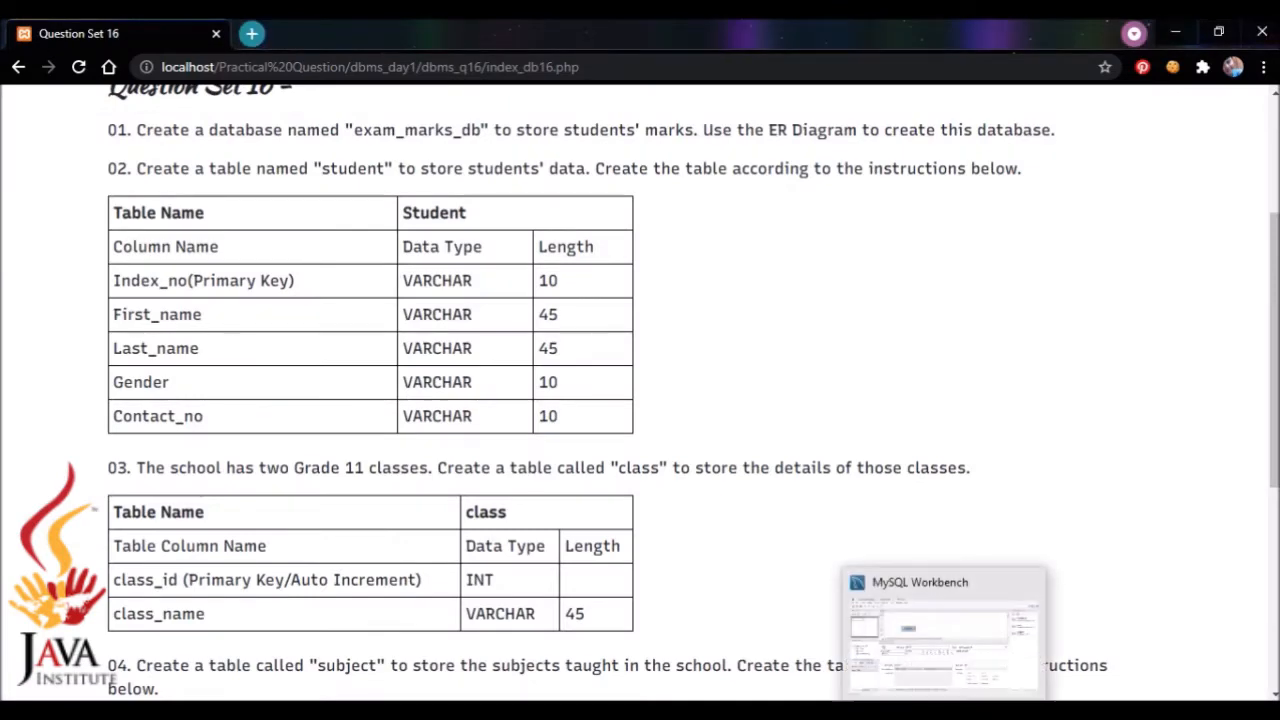
left_click(948, 710)
Set index_no's datatype to VARCHAR(10) as the primary key and not null
left_click(413, 422)
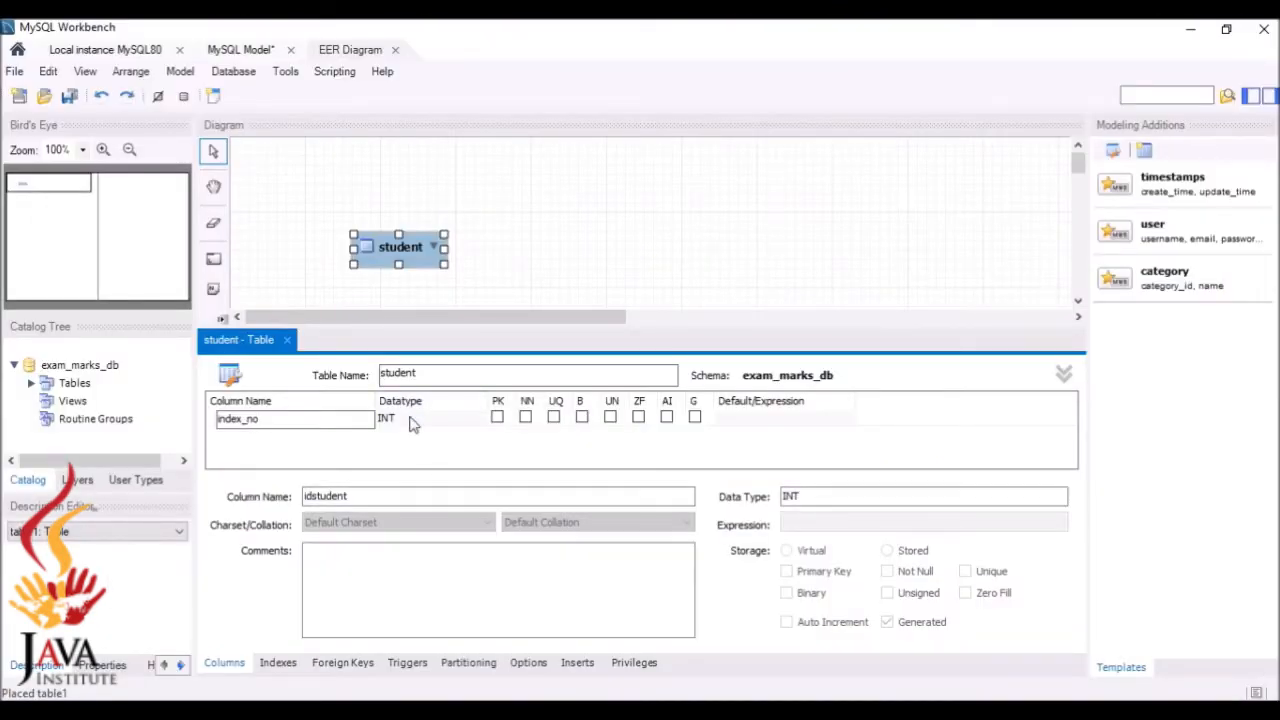
left_click(453, 424)
left_click(478, 424)
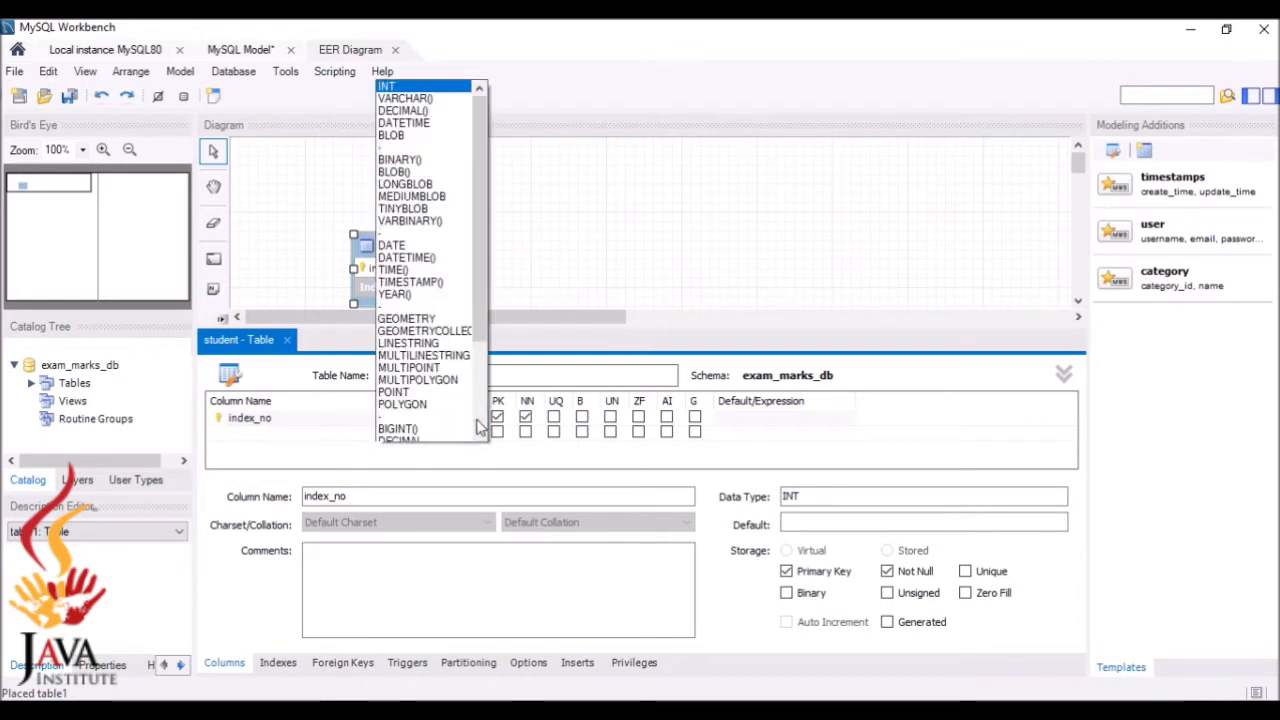
left_click(413, 37)
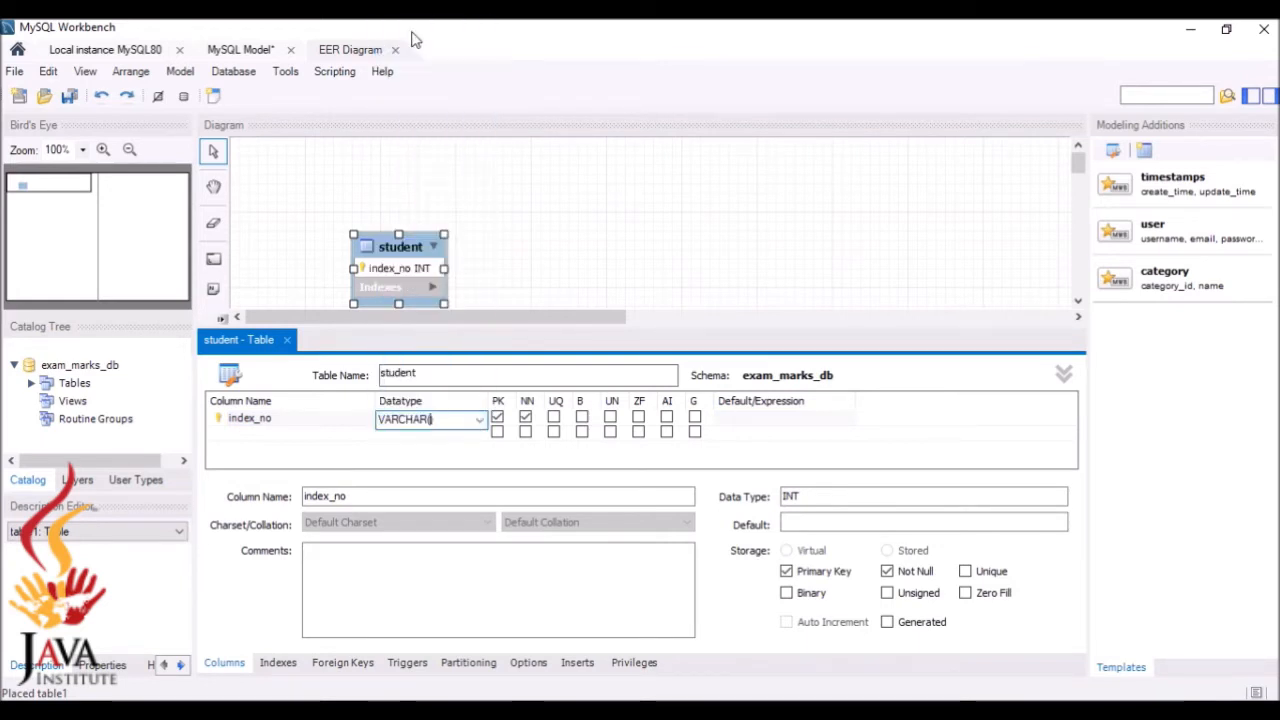
type("10")
left_click(390, 450)
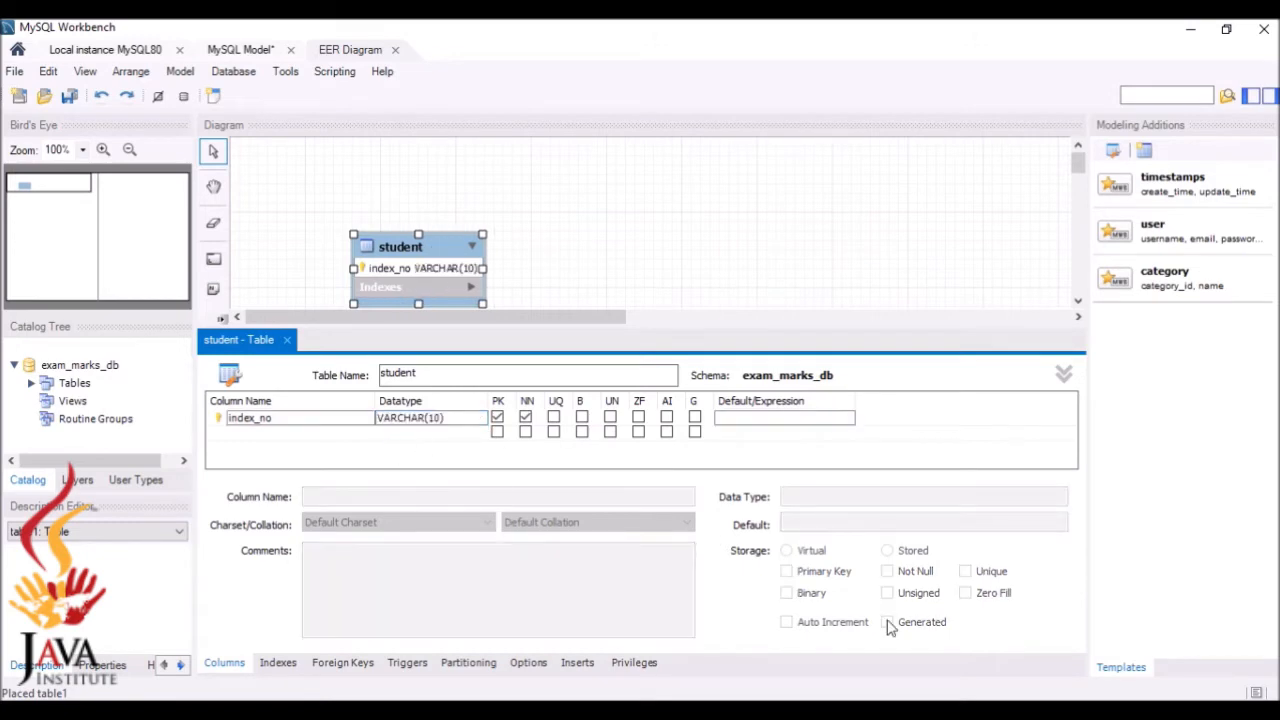
Add first_name and last_name columns with datatype VARCHAR(45)
key("alt+Tab")
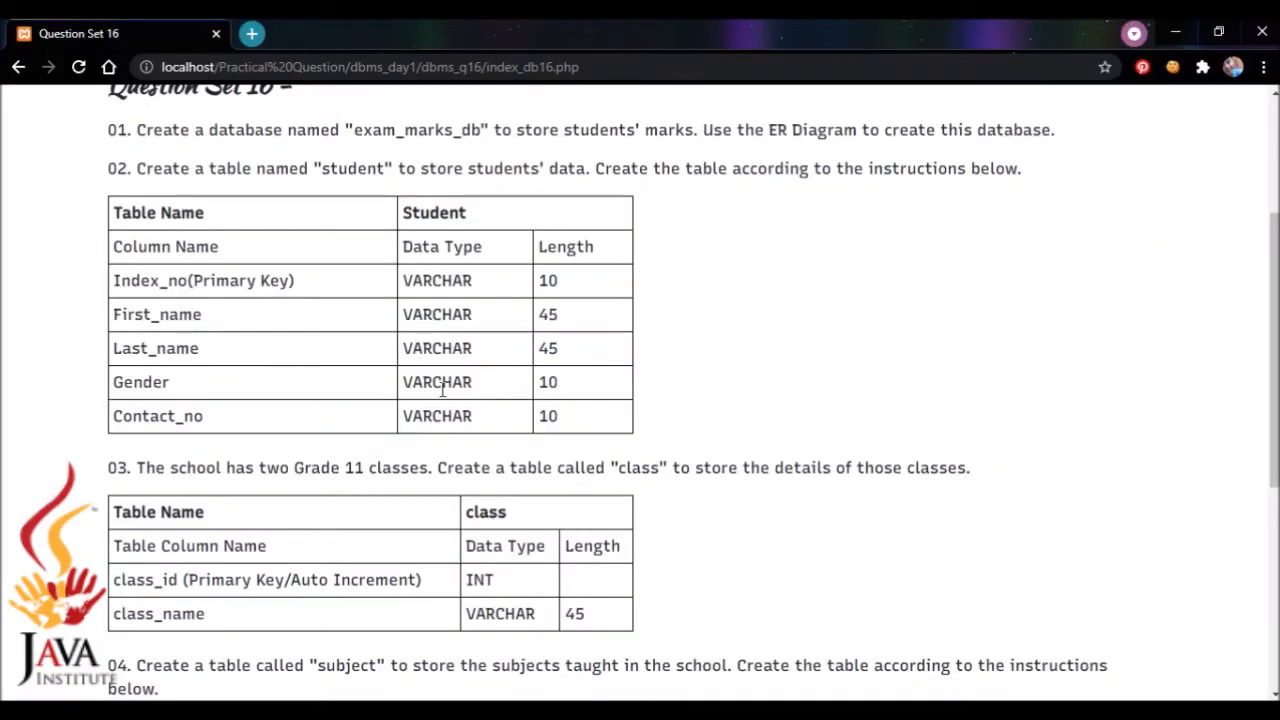
key("alt+Tab")
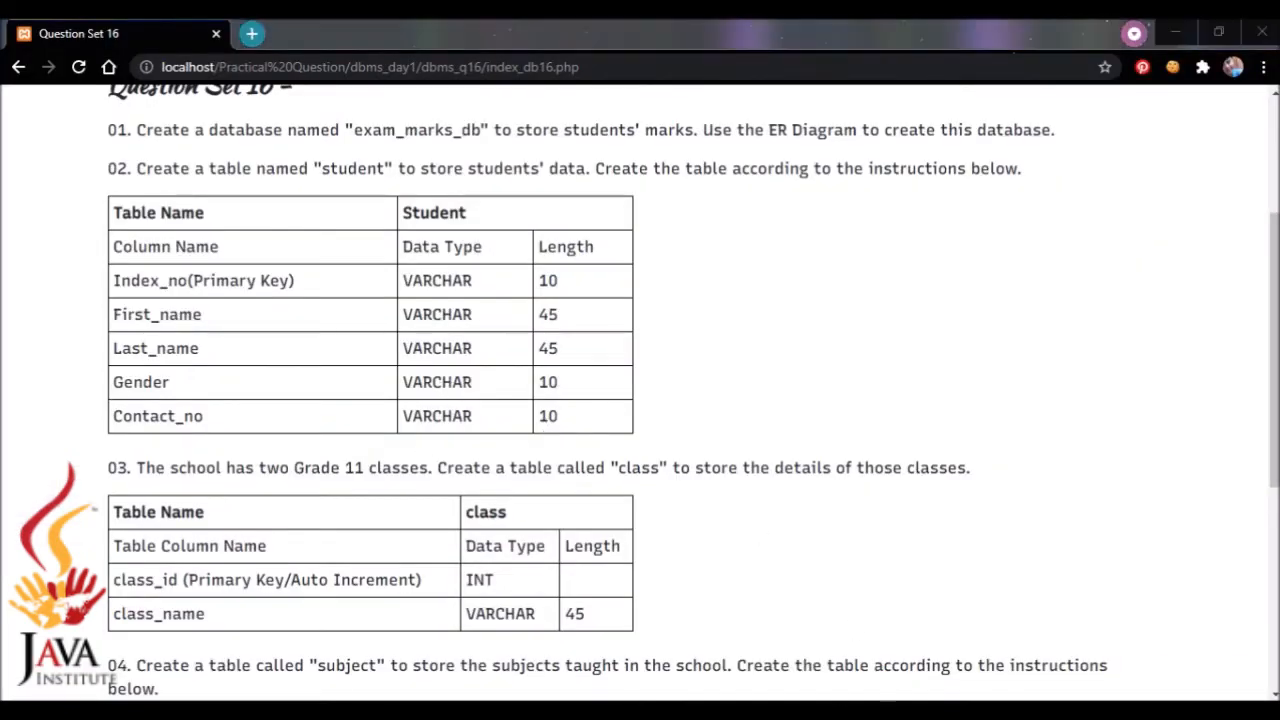
double_click(290, 433)
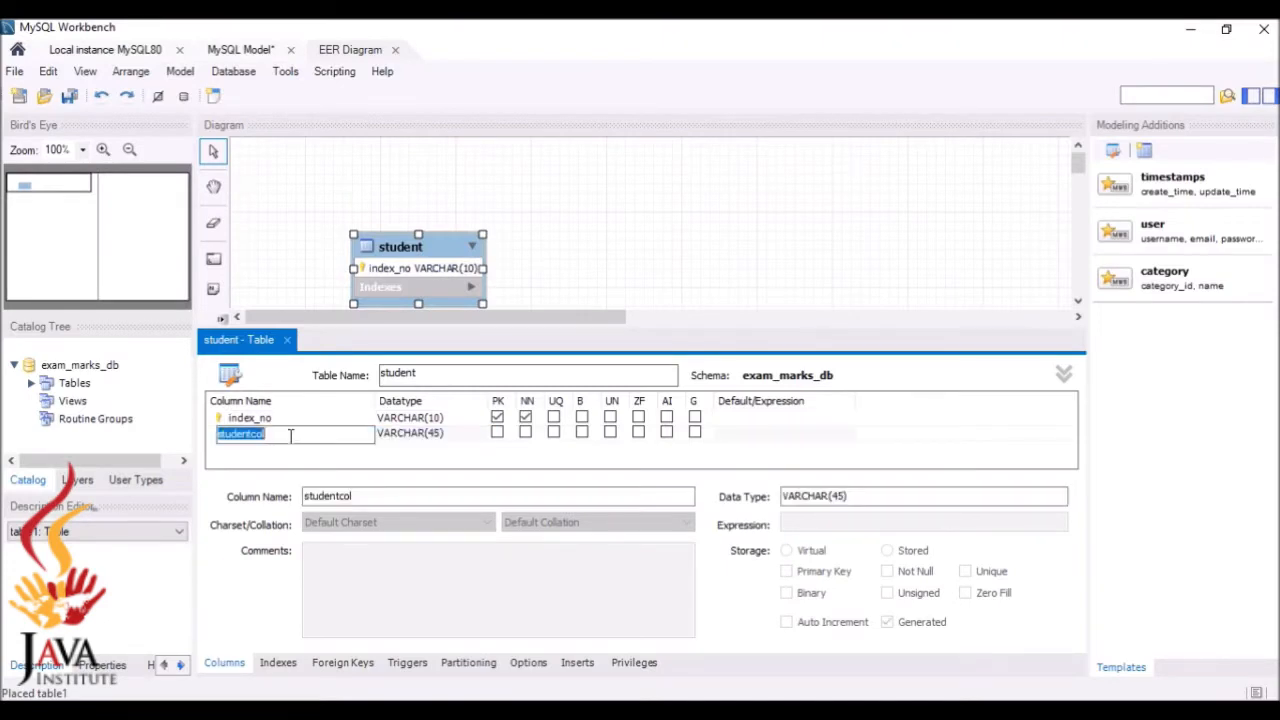
key("BackSpace")
double_click(285, 448)
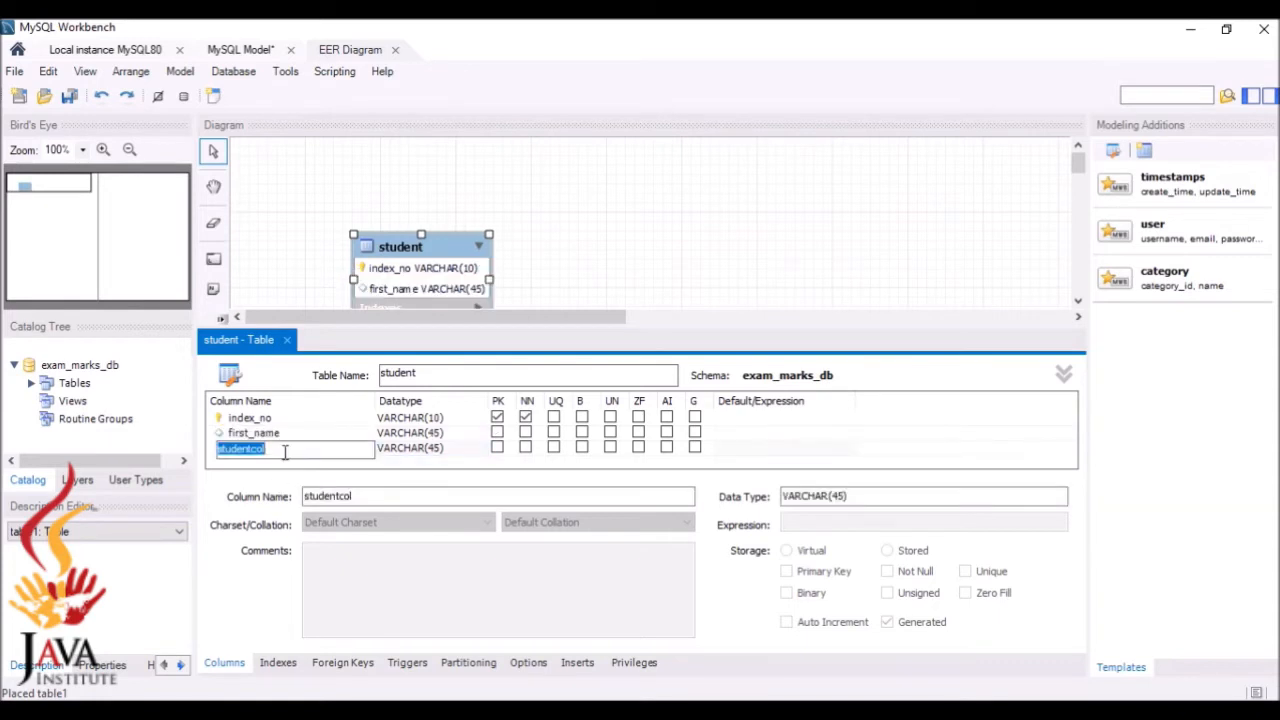
key("BackSpace")
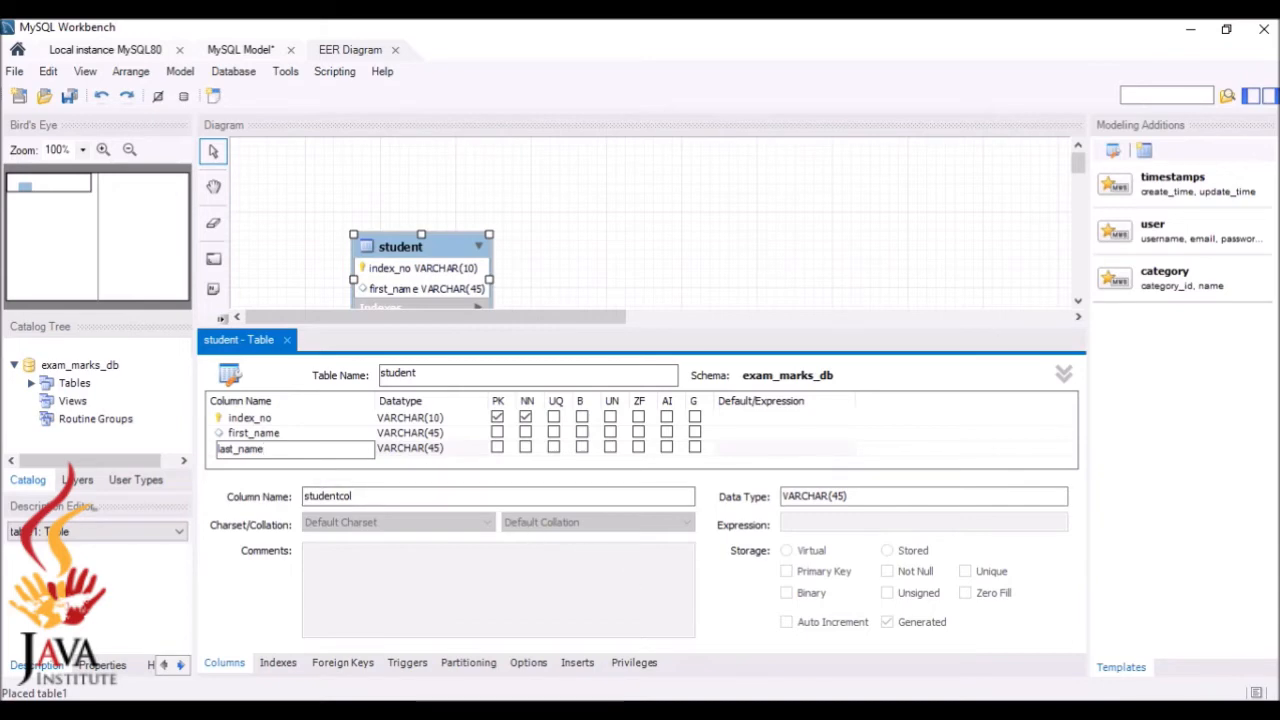
key("alt+Tab")
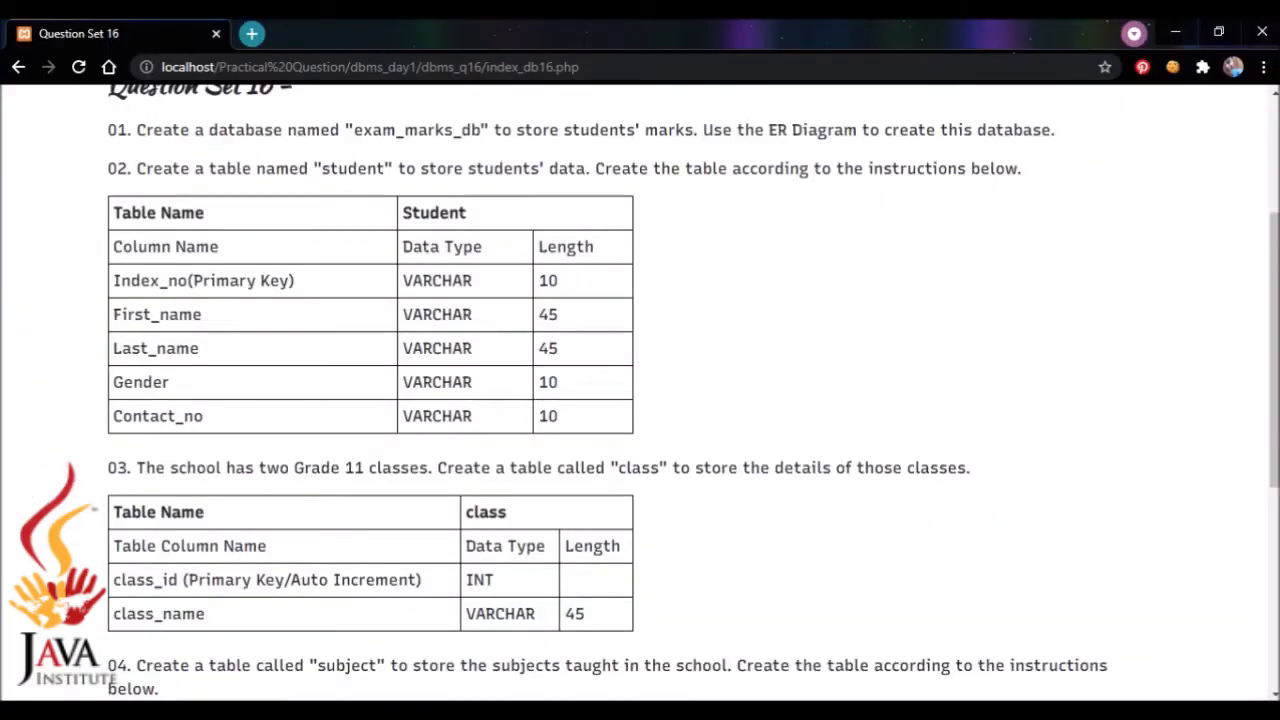
key("alt+Tab")
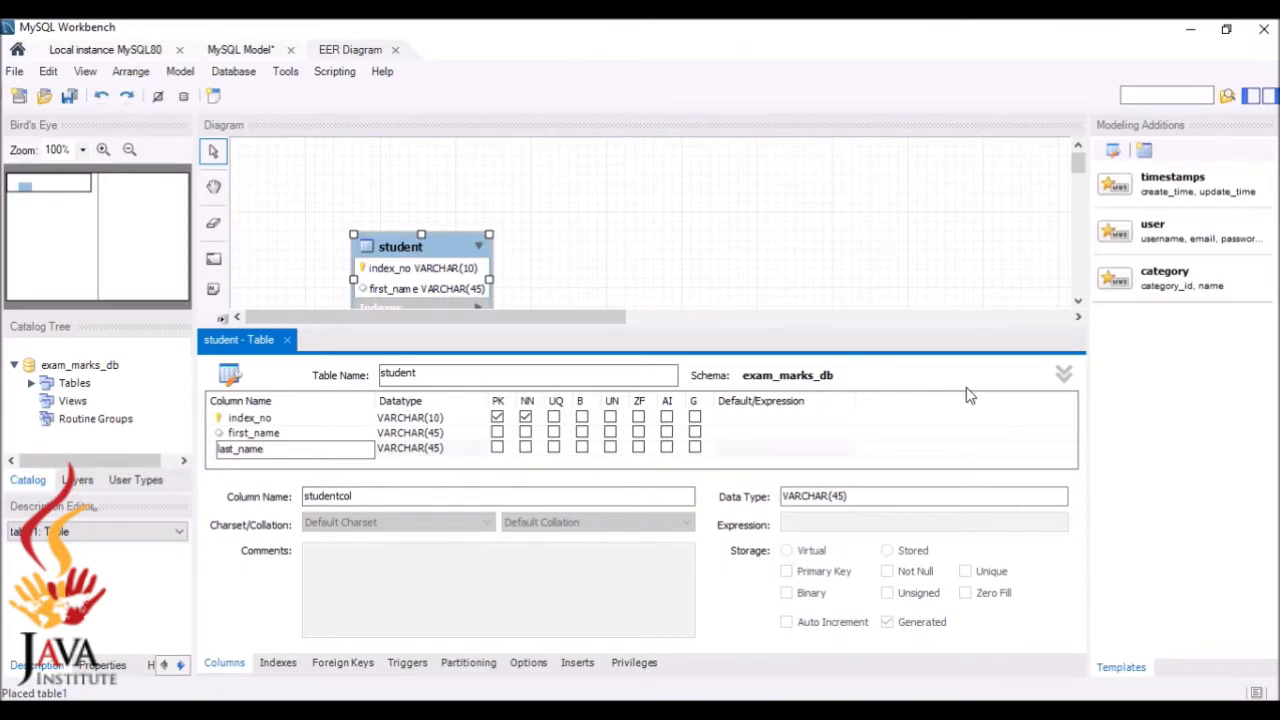
Add a gender column to the student table
key("Tab")
left_click(297, 465)
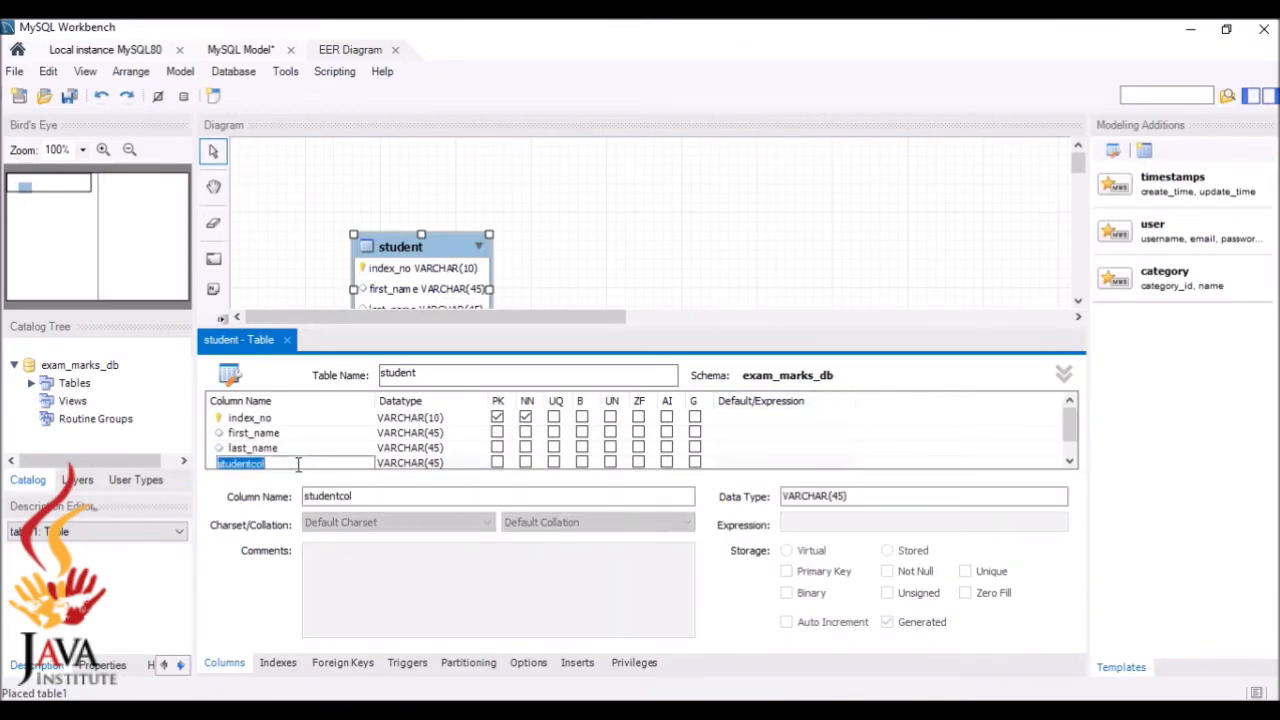
type("eq")
double_click(437, 463)
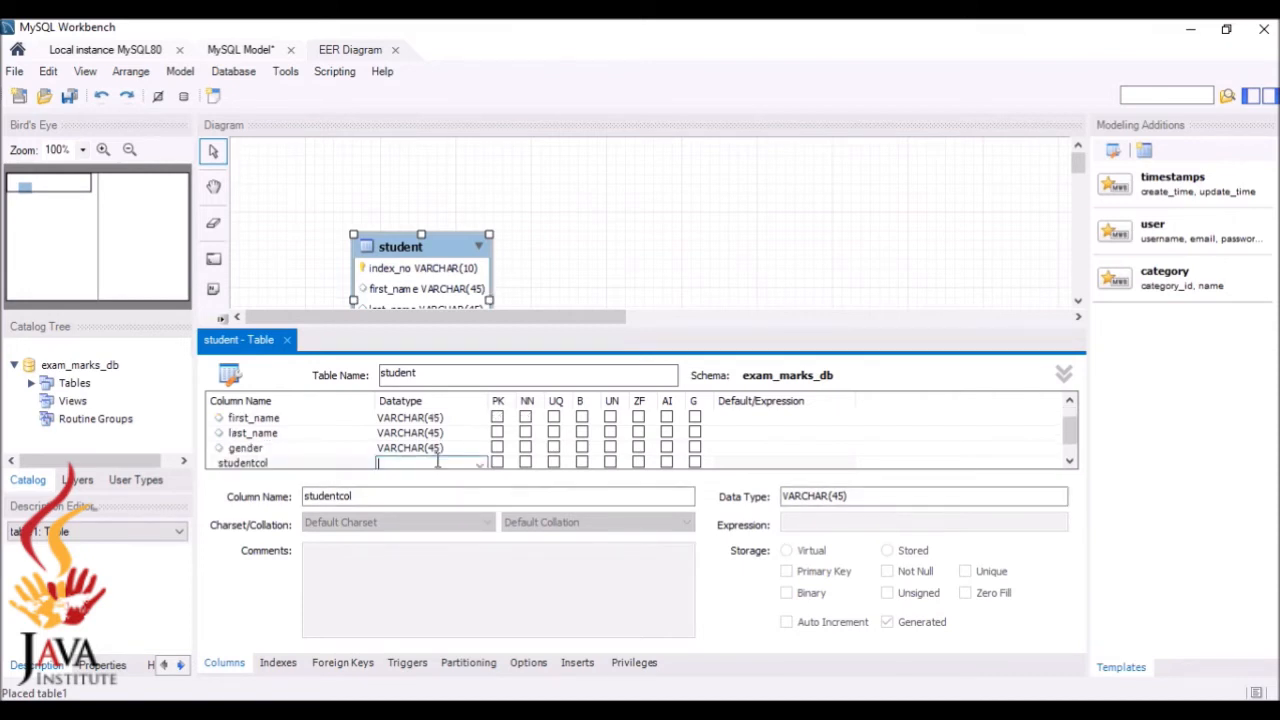
left_click(436, 450)
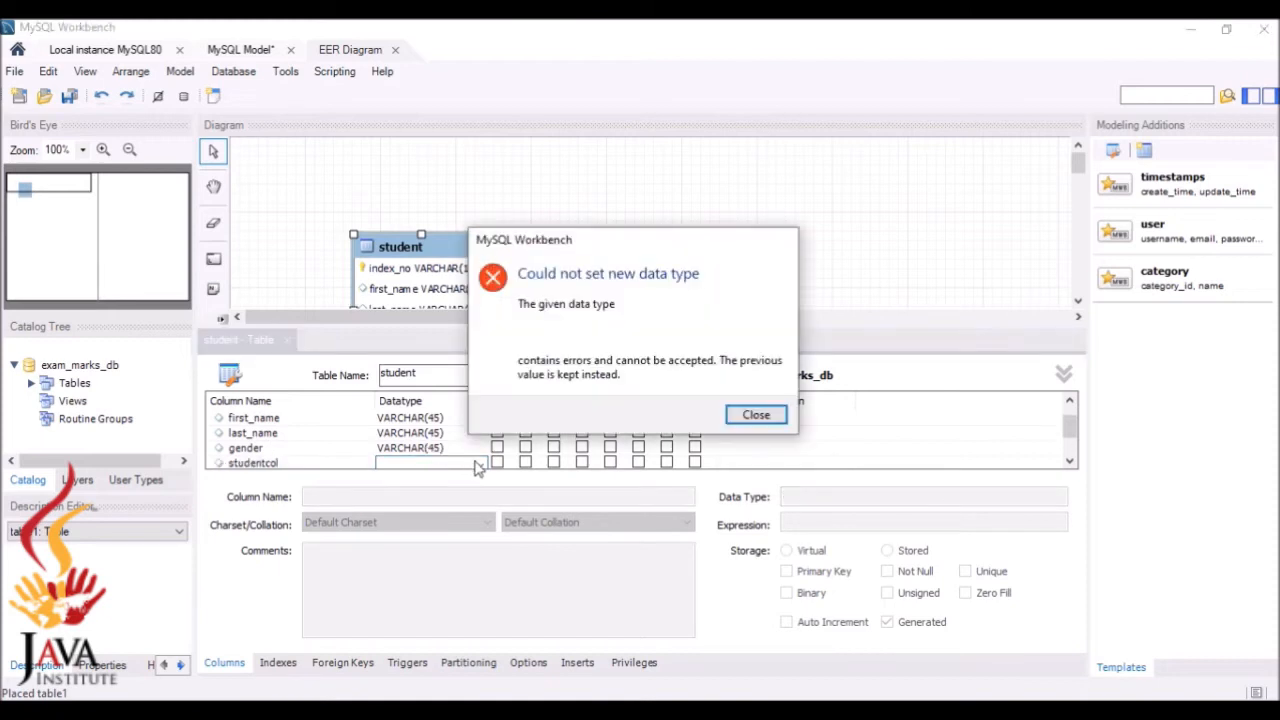
left_click(757, 414)
double_click(437, 450)
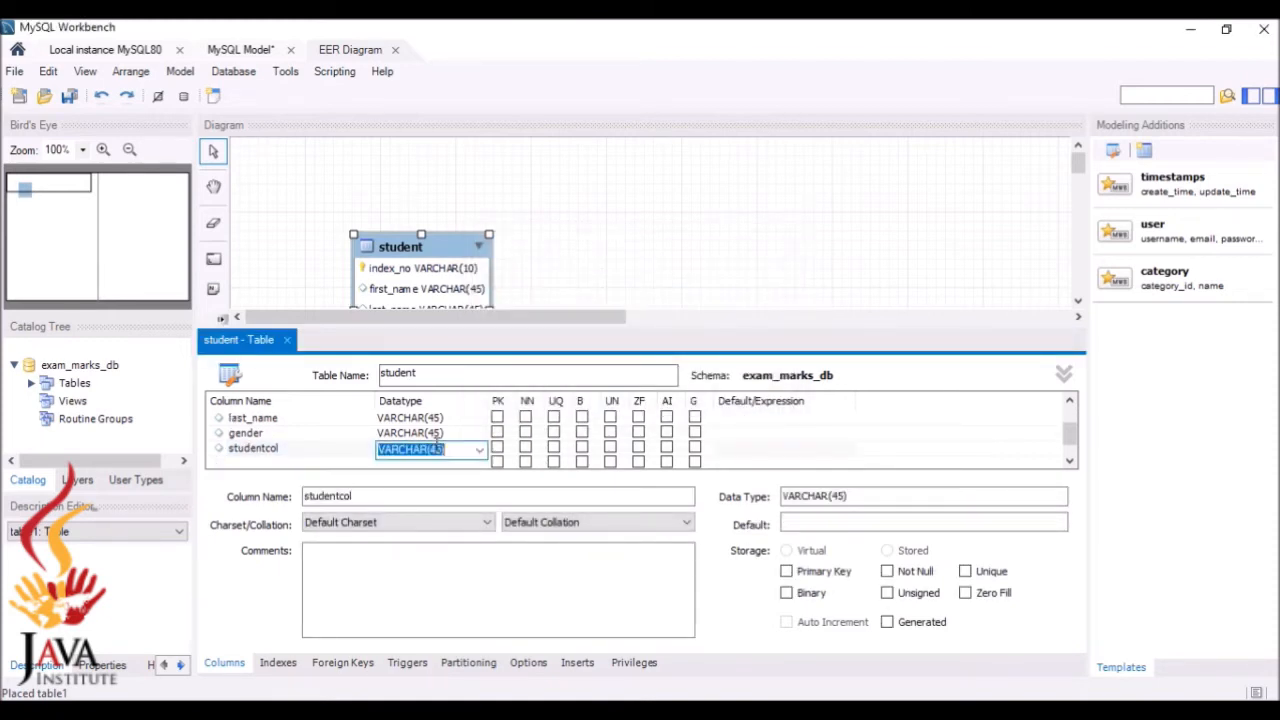
Set gender's datatype to VARCHAR(10), checking the question set's specification
double_click(438, 434)
left_click(437, 434)
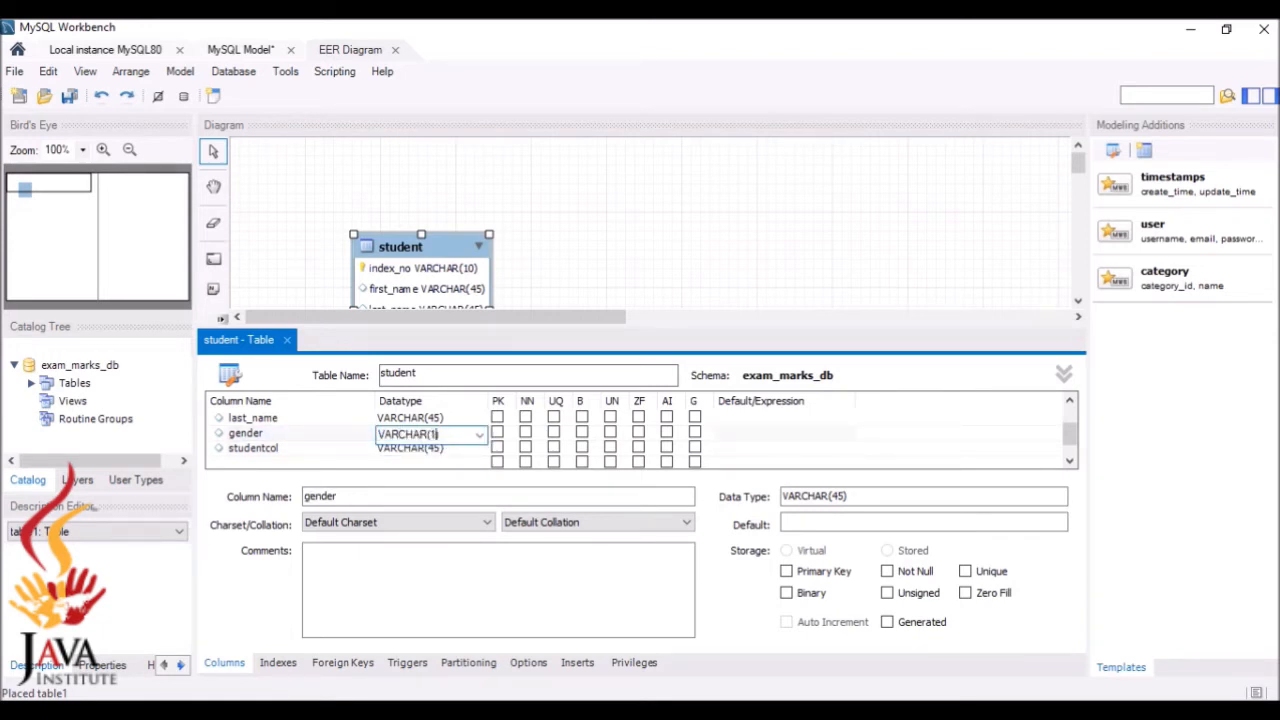
key("alt+Tab")
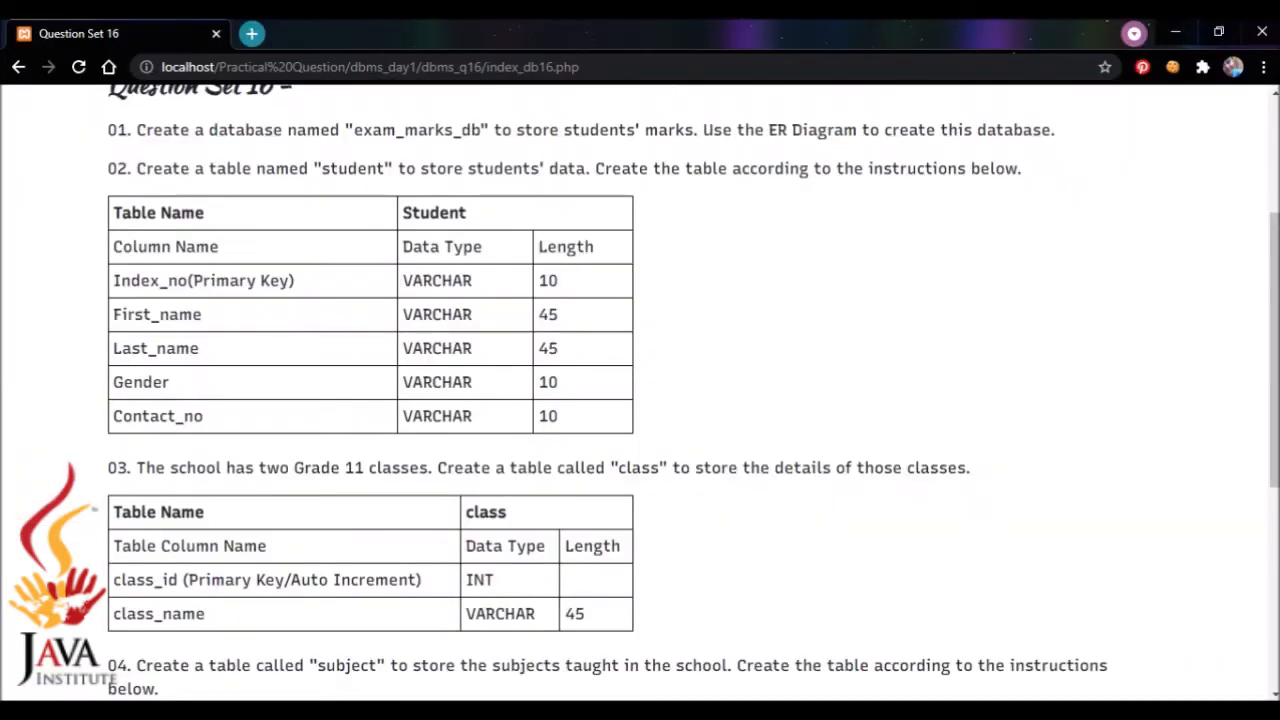
key("alt+Tab")
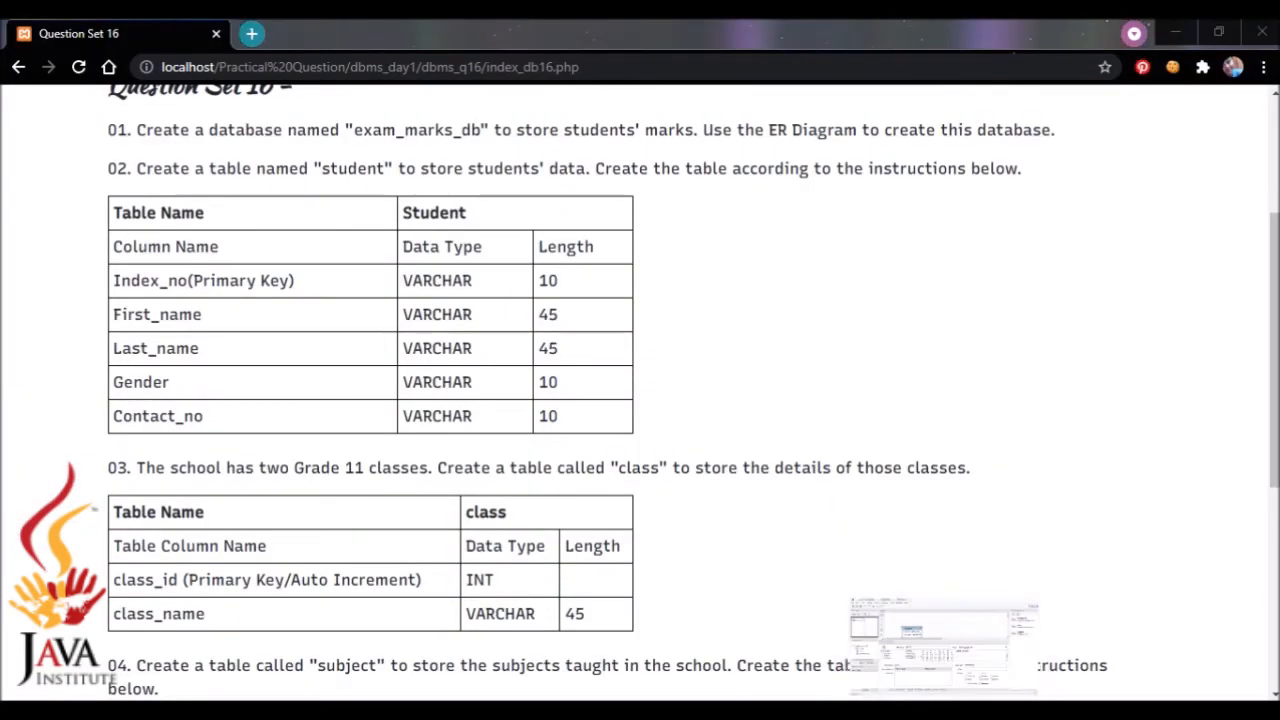
left_click(290, 449)
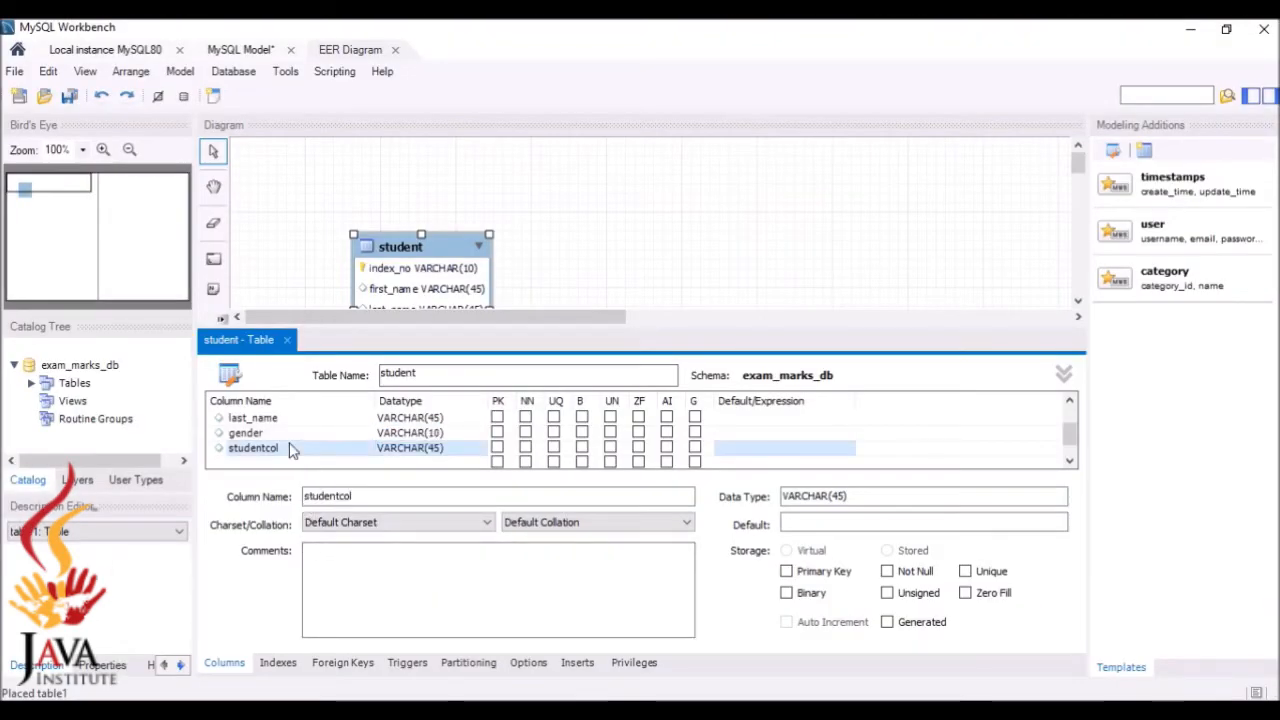
Rename the studentcol column to contact_no and set its datatype to VARCHAR(10)
double_click(290, 449)
type("contact_no")
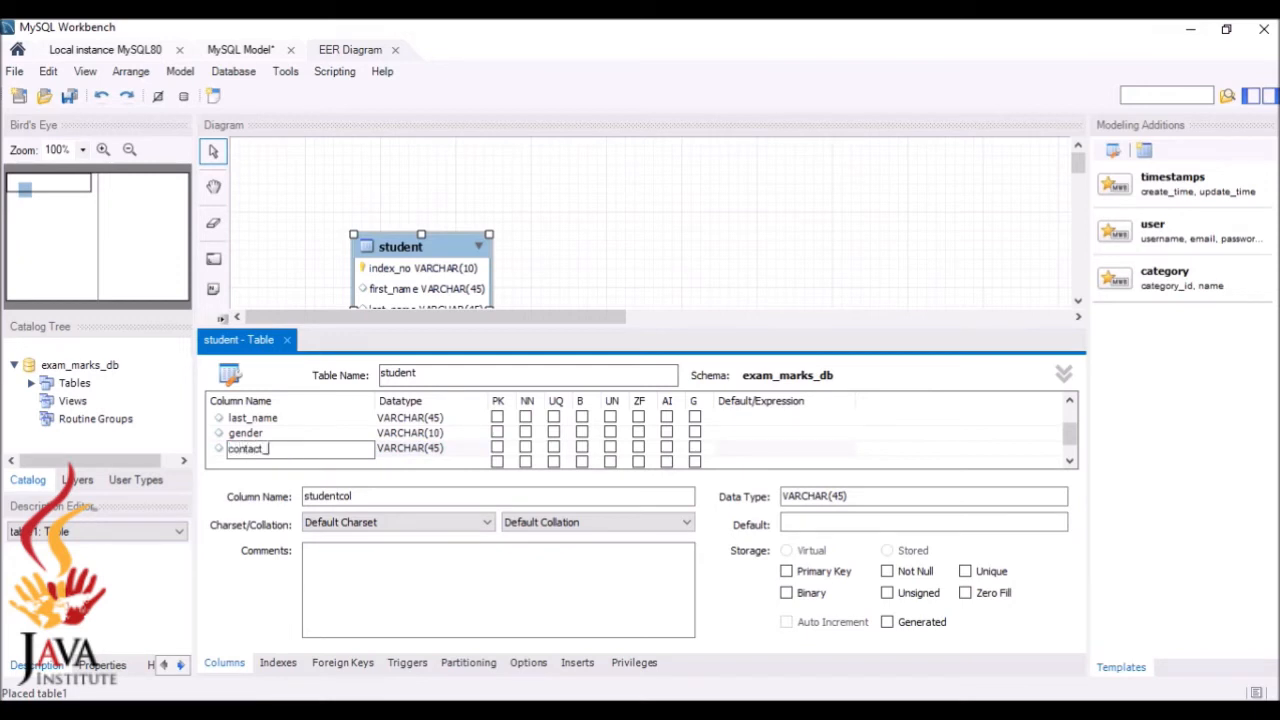
left_click(405, 453)
left_click(407, 452)
double_click(436, 451)
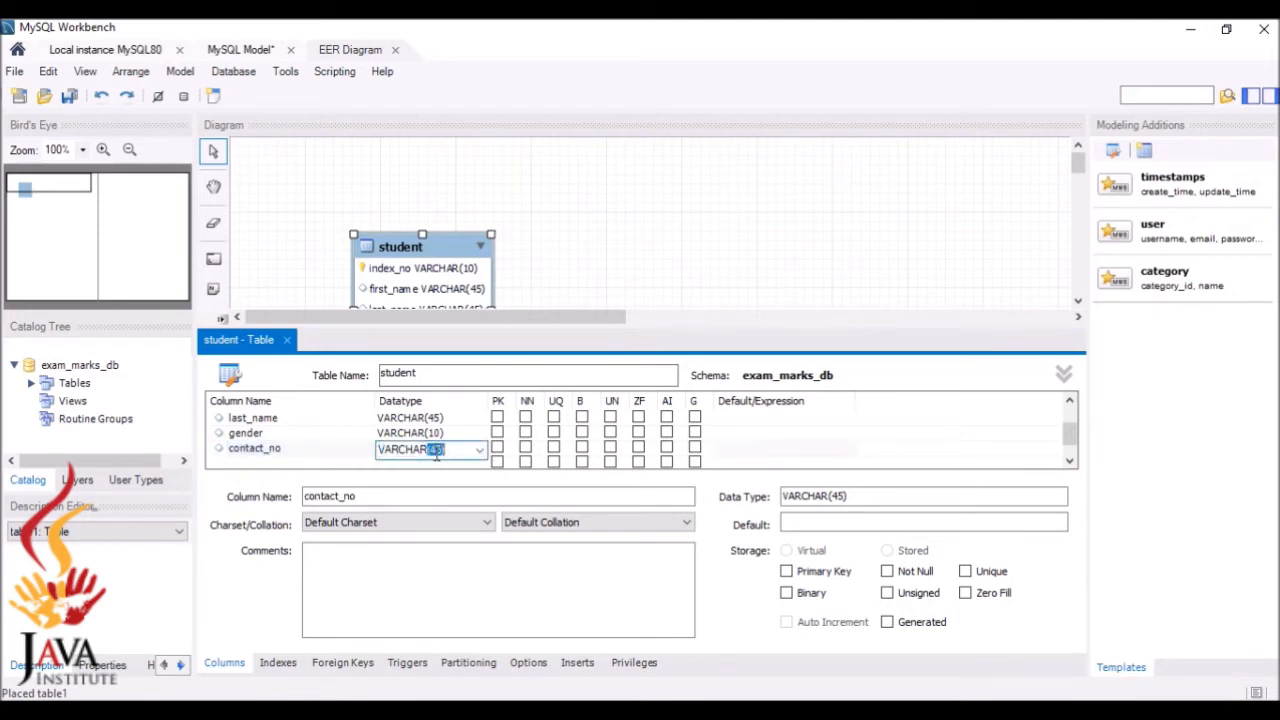
left_click(439, 452)
left_click(437, 461)
Delete the extra studentcol column that was added below contact_no
left_click(349, 451)
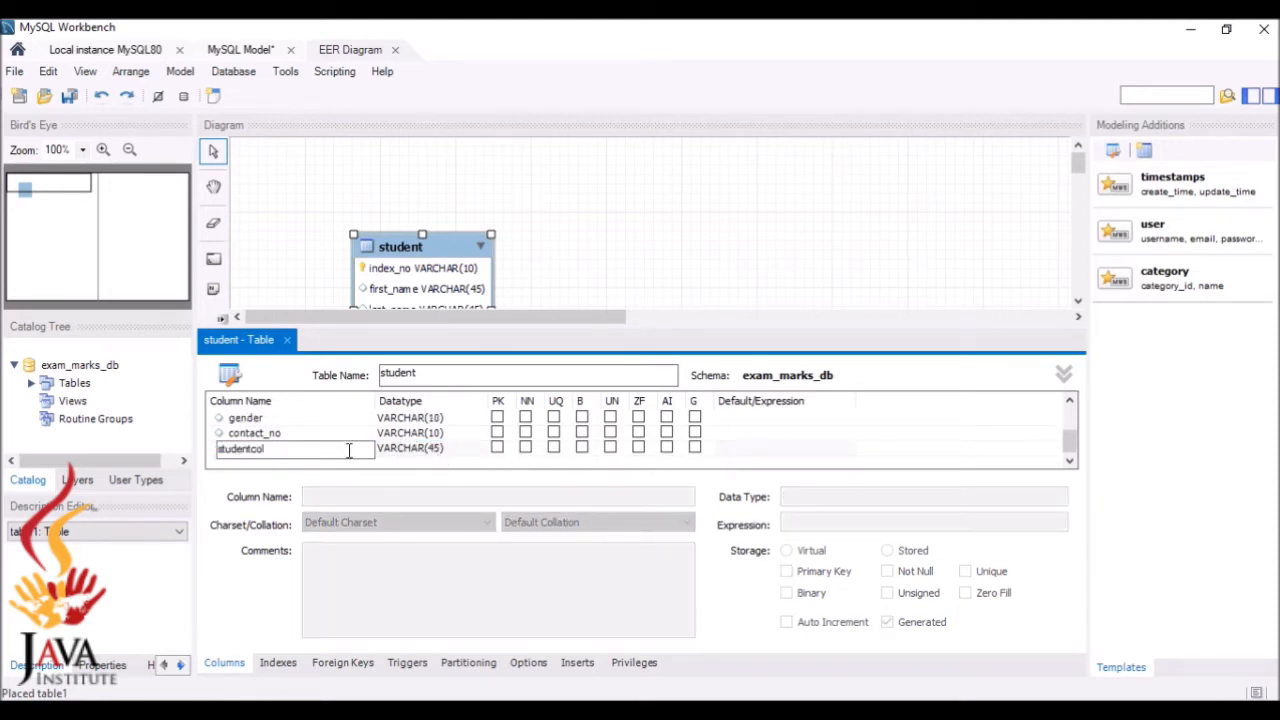
right_click(349, 451)
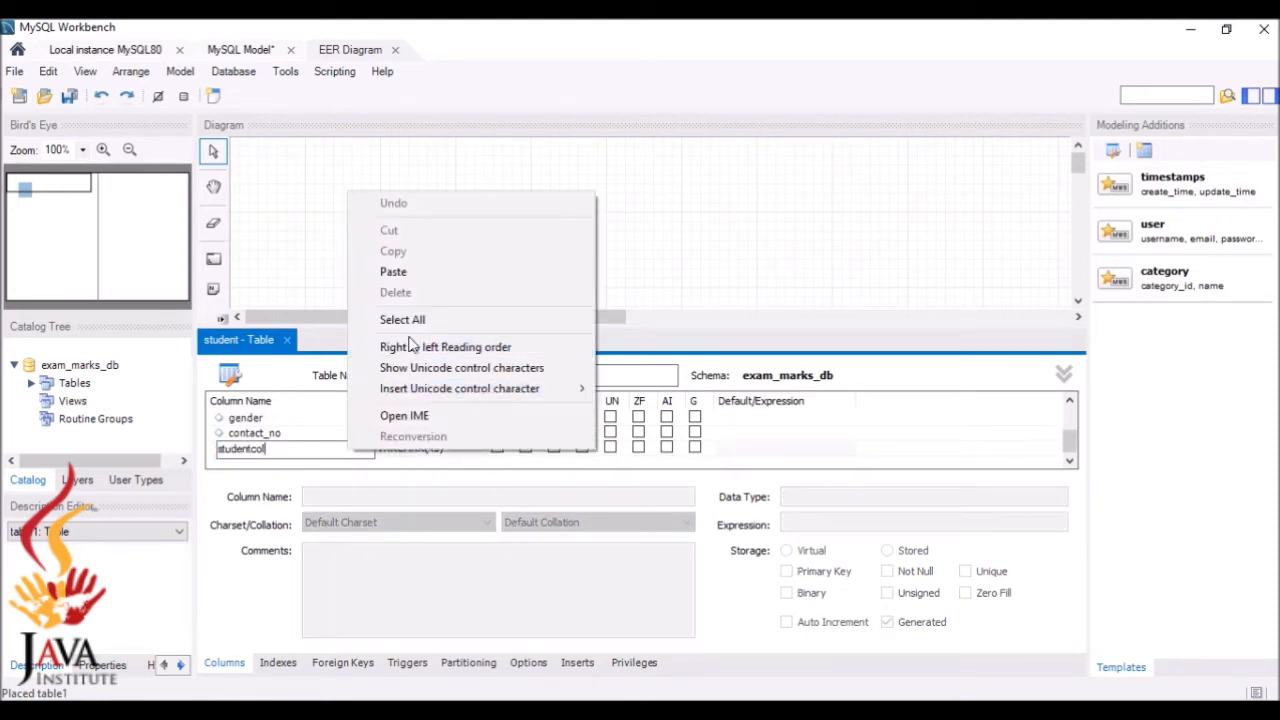
left_click(420, 470)
left_click(415, 455)
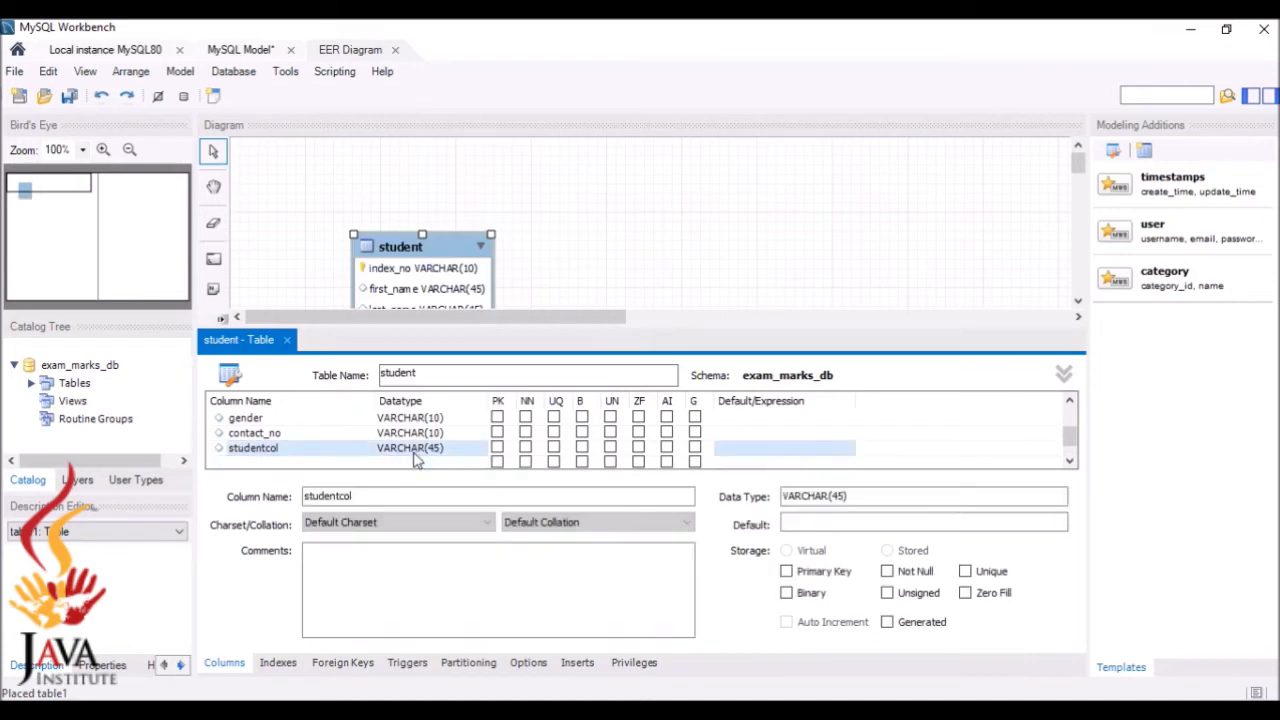
right_click(418, 457)
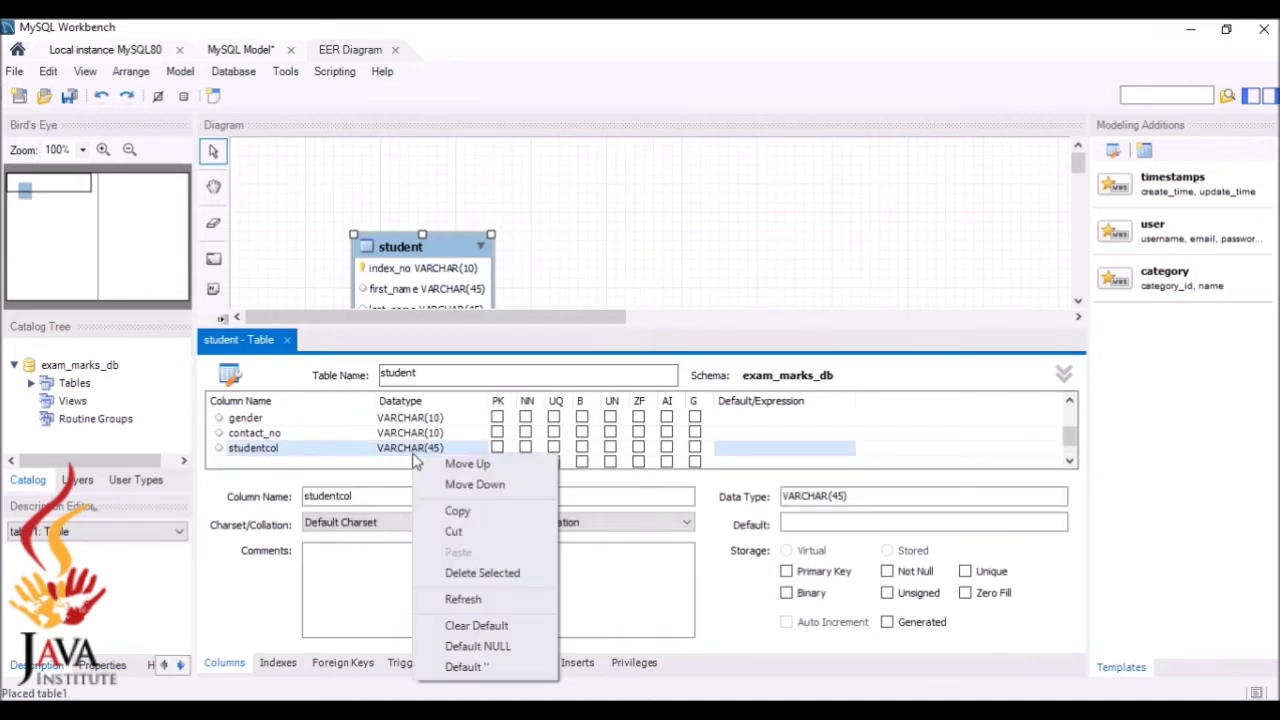
left_click(470, 571)
Close the student table editor and review the class table requirements in the question set
left_click(287, 340)
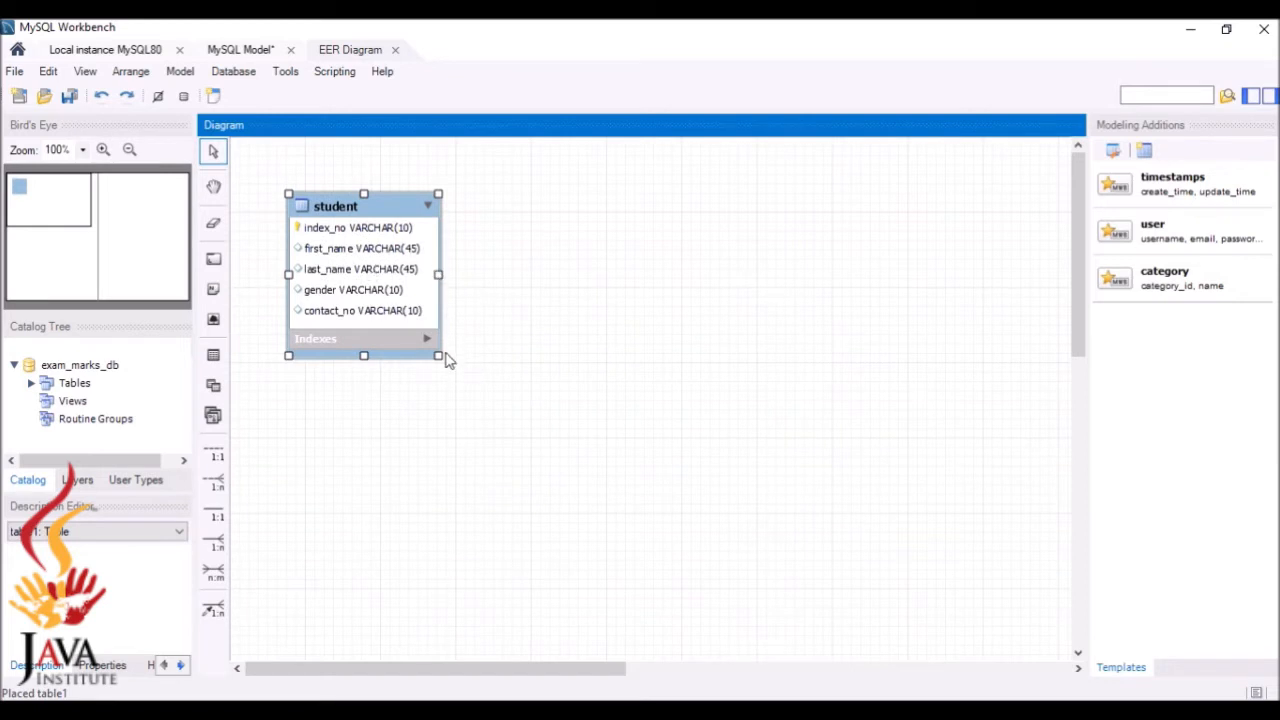
left_click(888, 712)
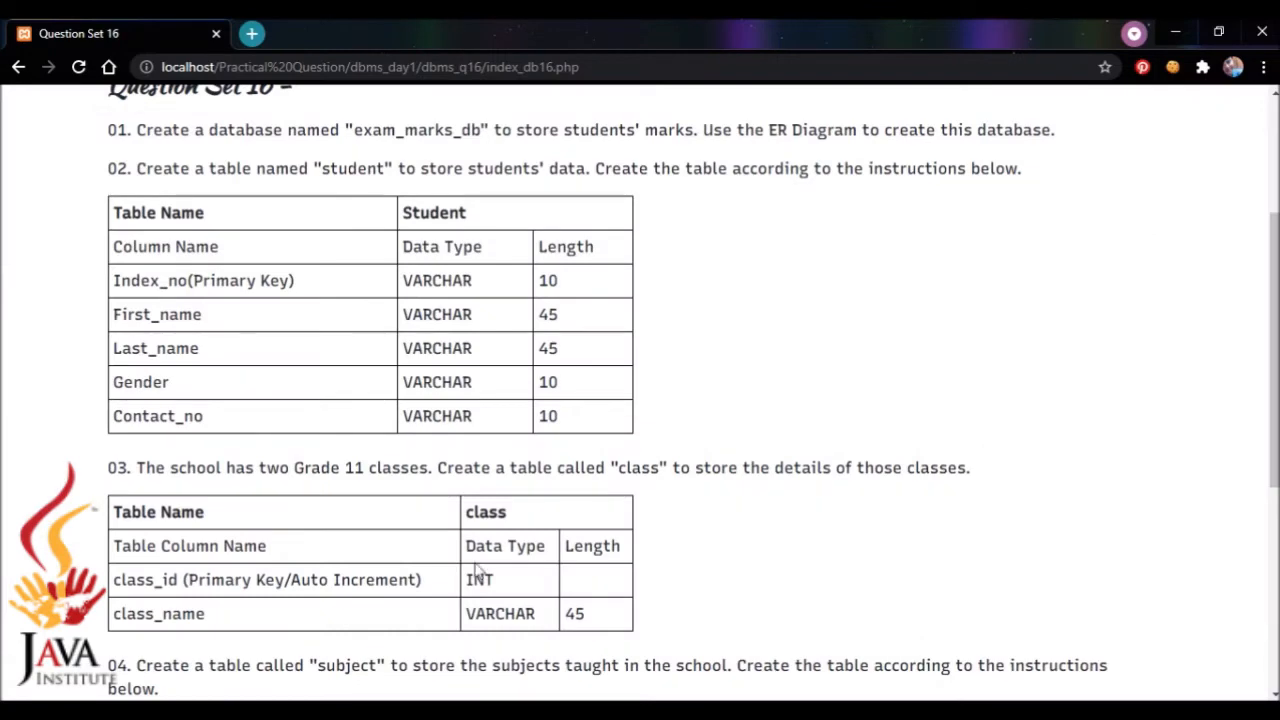
left_click_drag(1268, 432, 1268, 540)
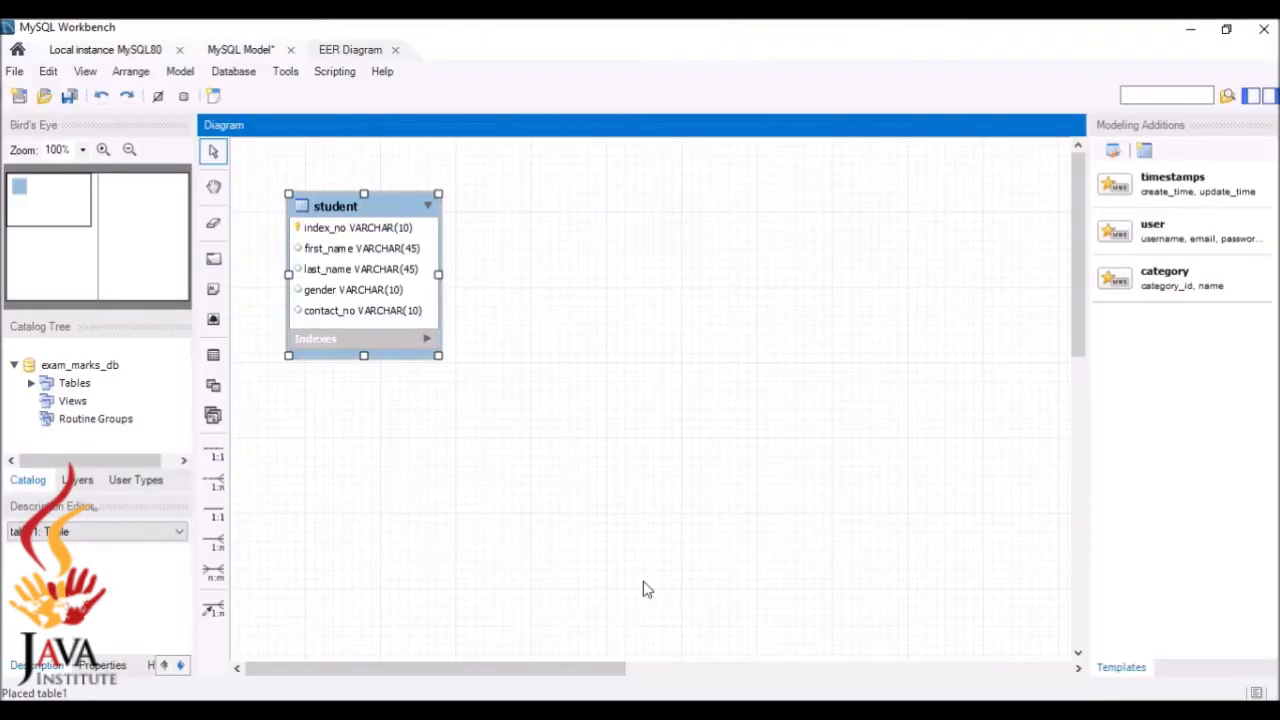
Place a new table on the diagram next to student and name it class
left_click(213, 355)
left_click(616, 218)
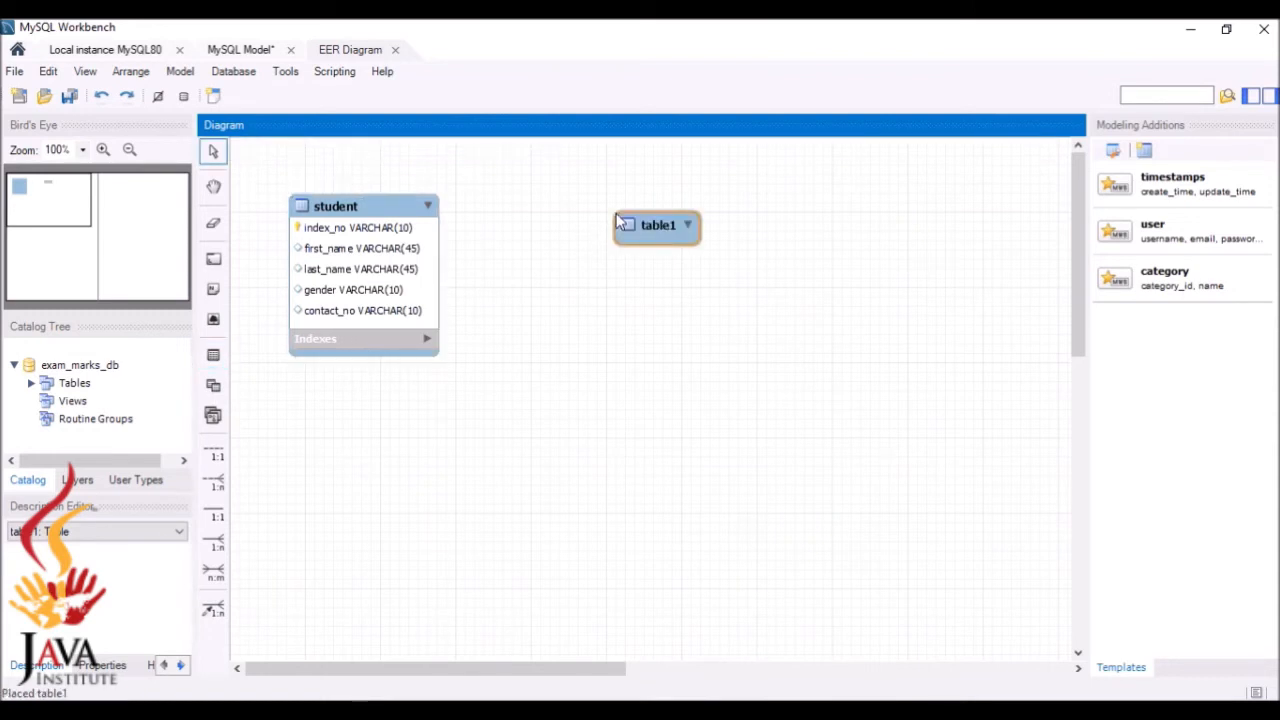
double_click(653, 220)
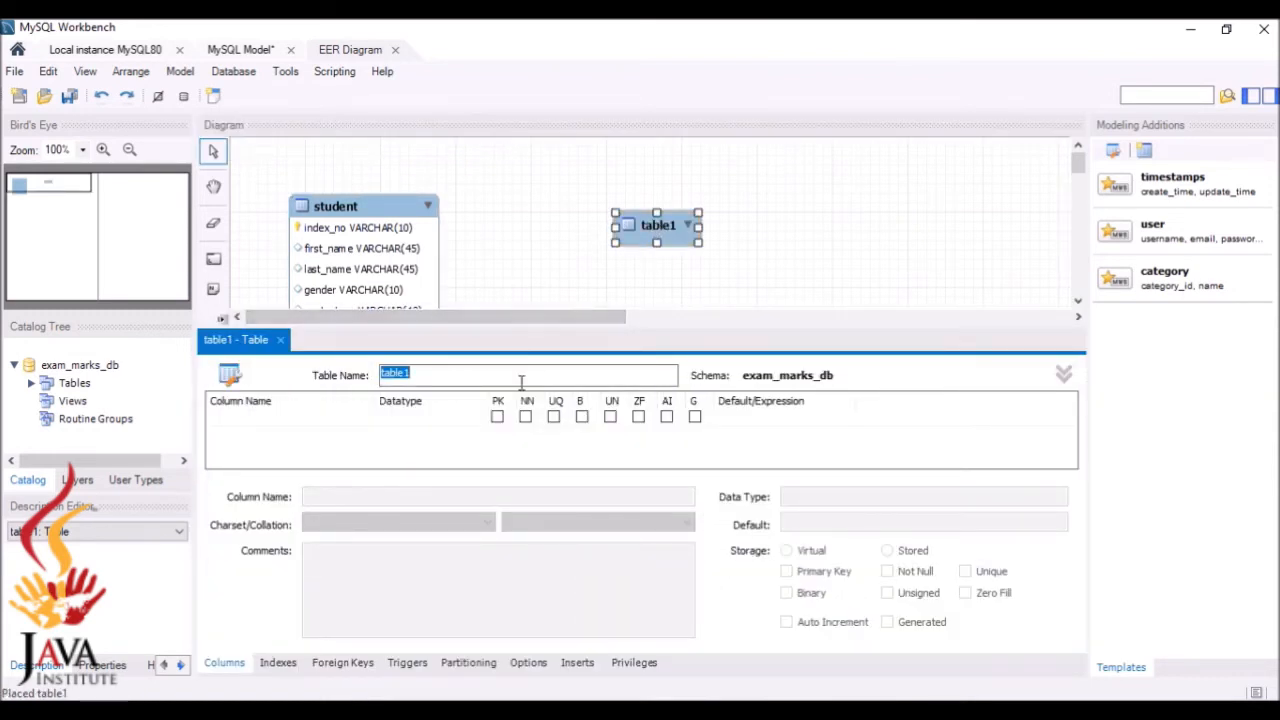
key("BackSpace")
type("class")
left_click(236, 419)
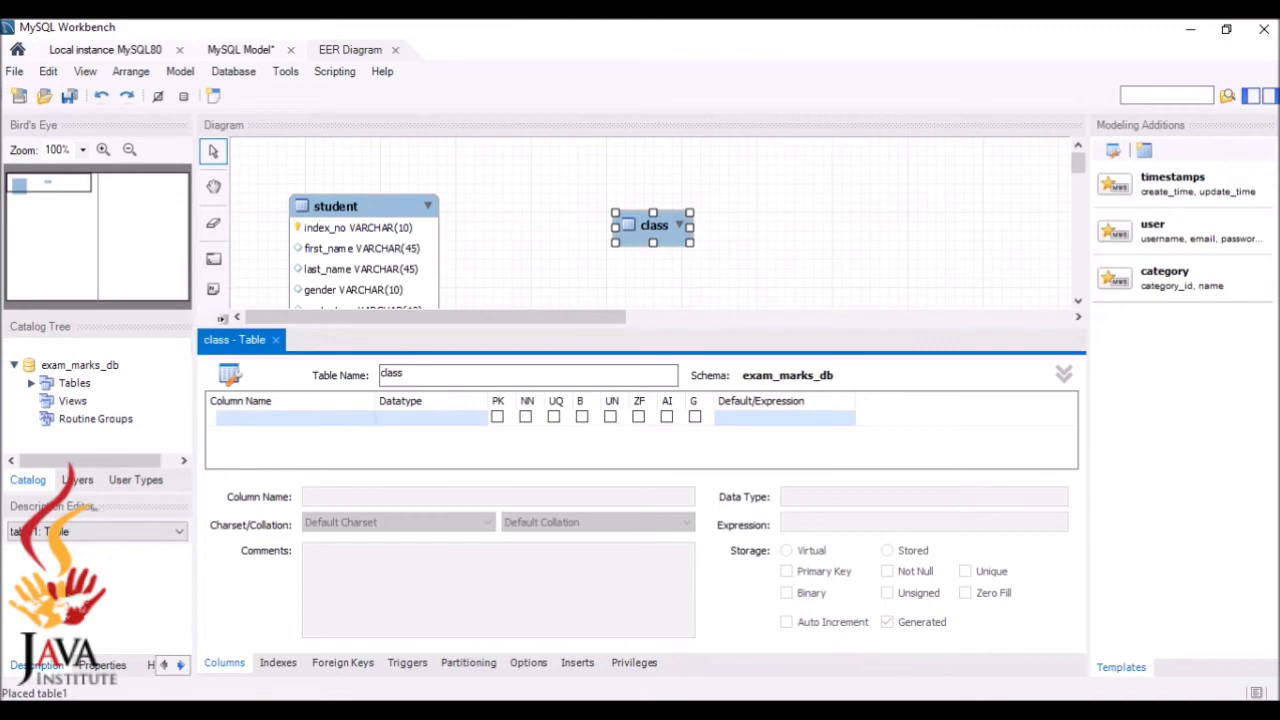
Add a class_id INT column as primary key, not null and auto increment
key("alt+Tab")
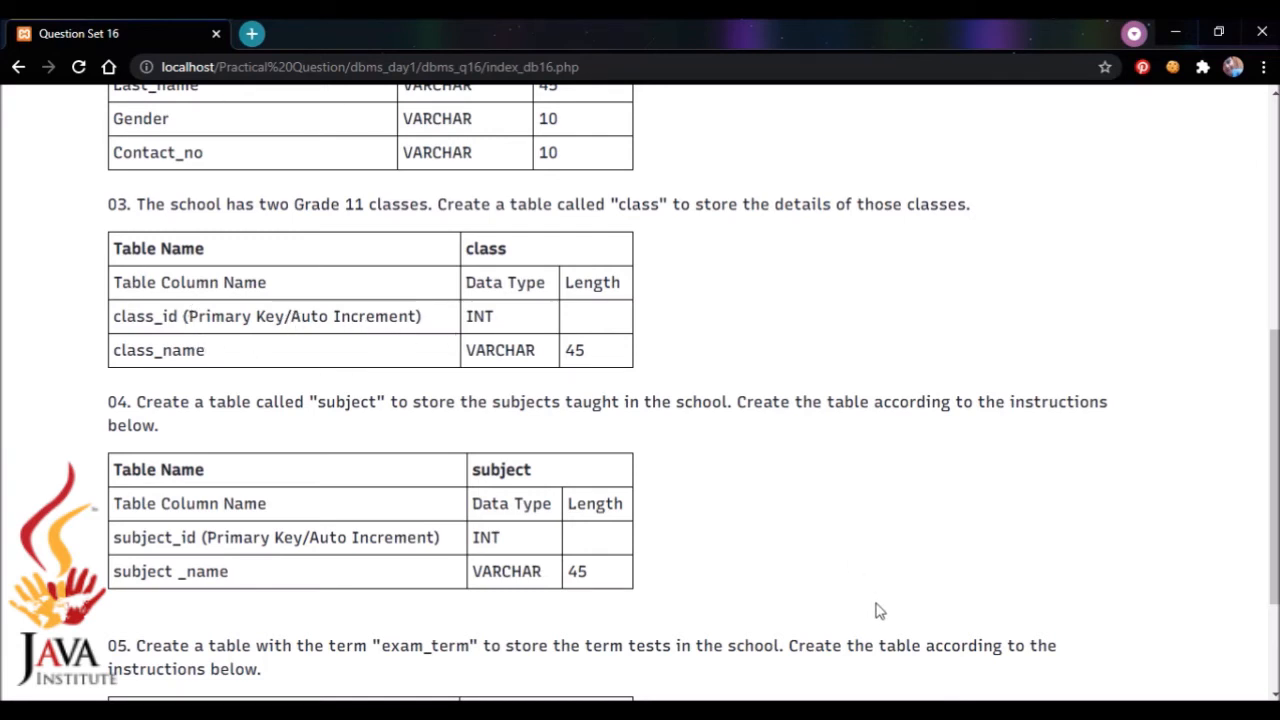
key("alt+Tab")
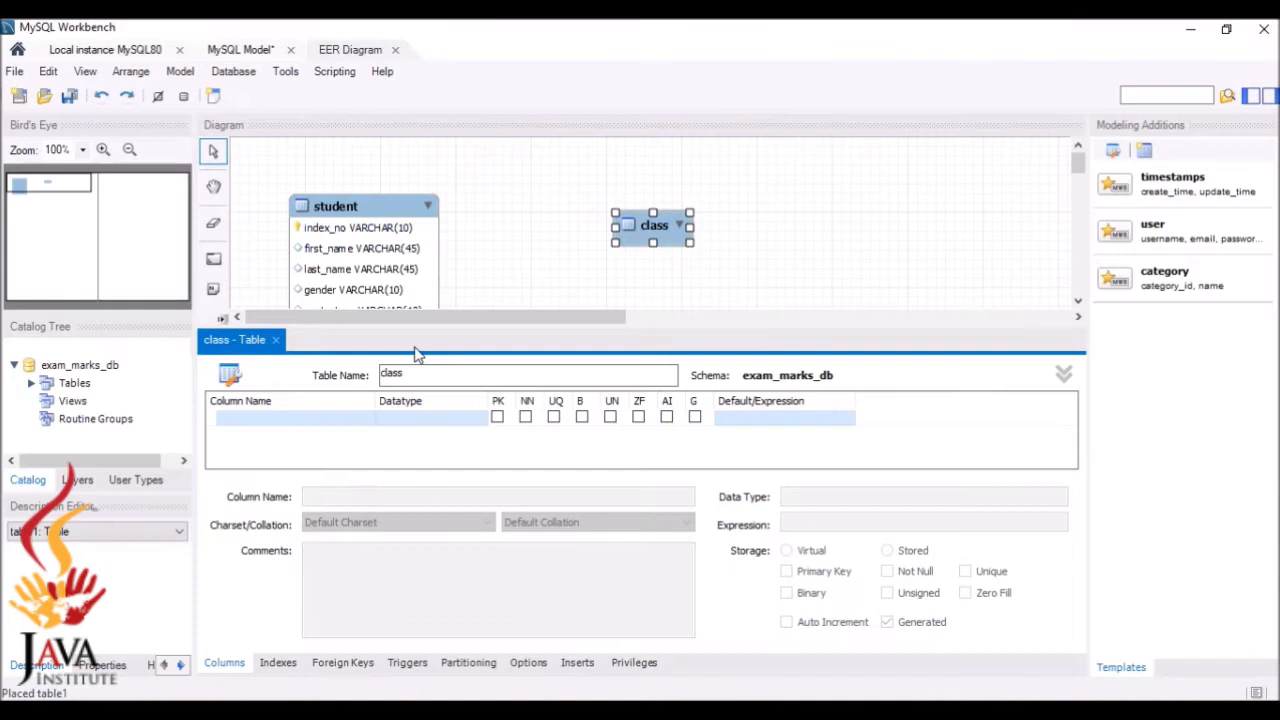
double_click(349, 420)
key("BackSpace")
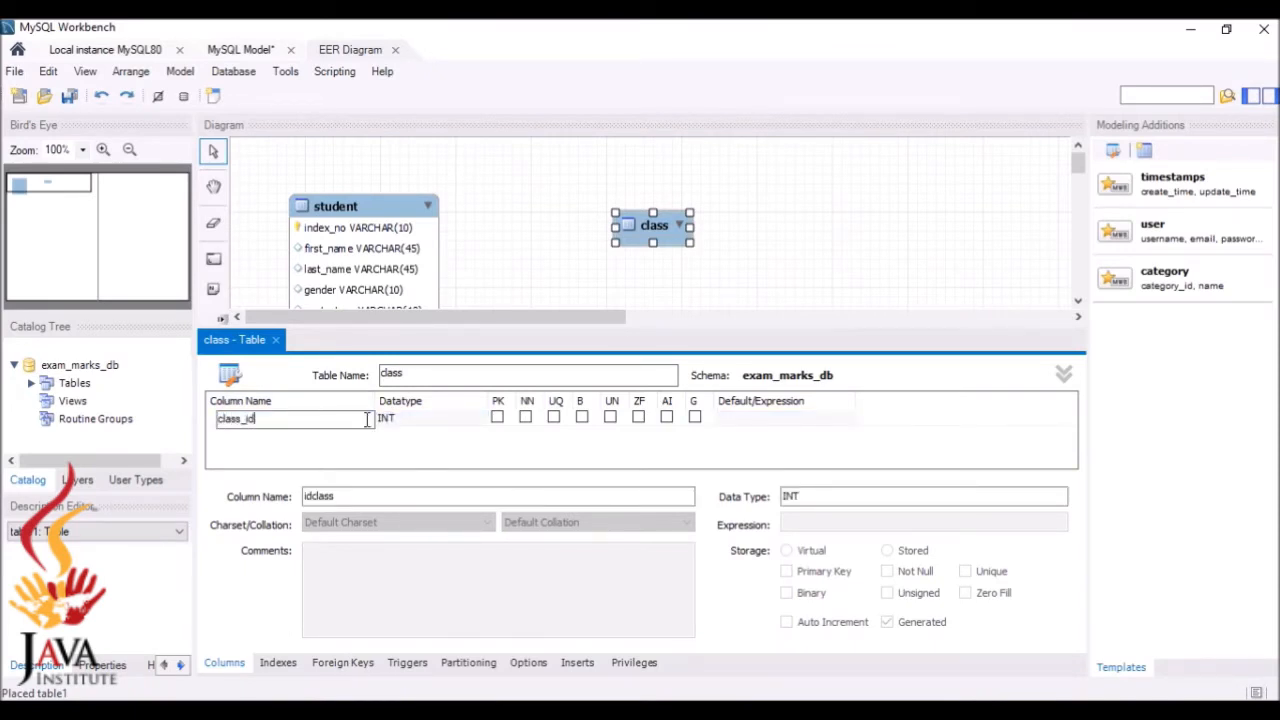
key("Return")
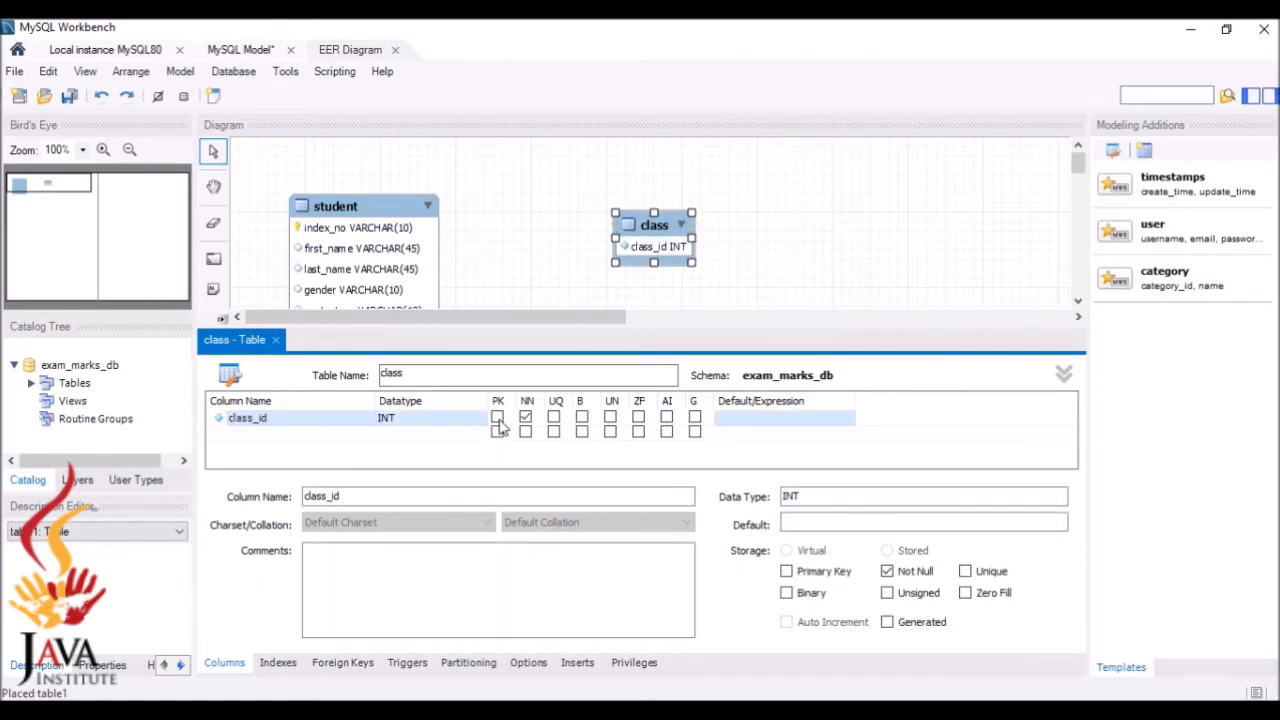
left_click(497, 418)
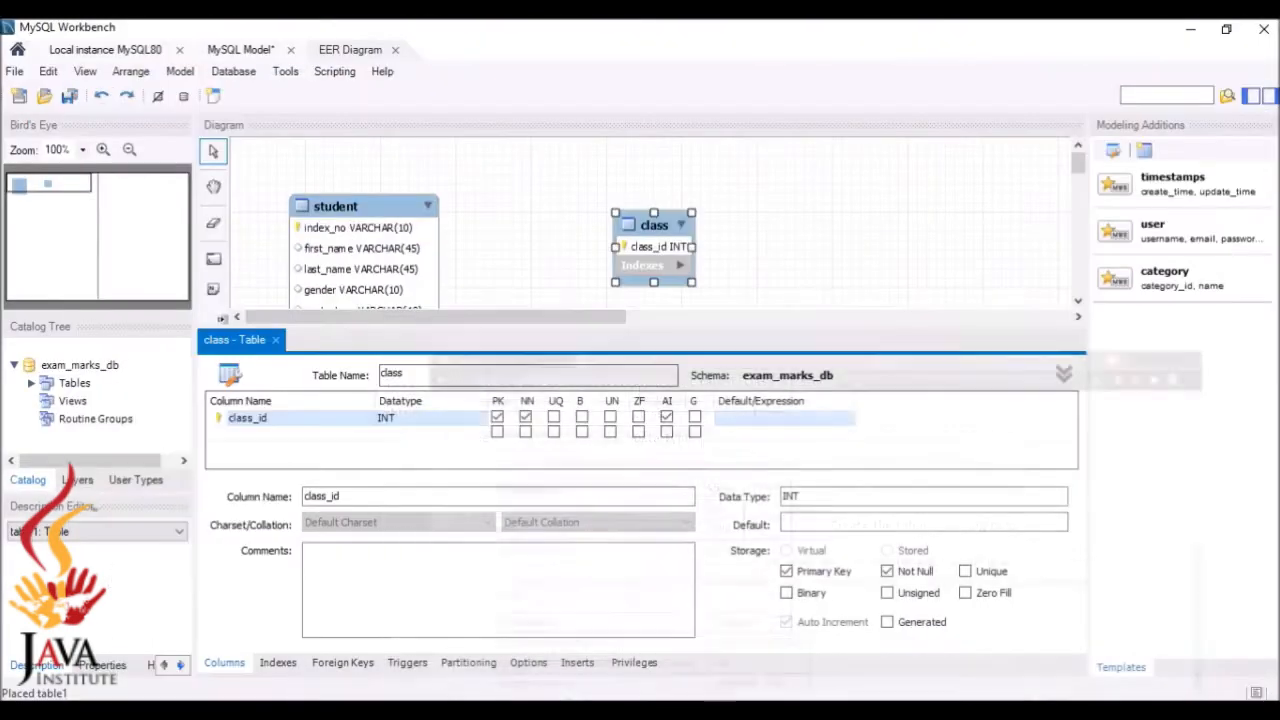
Add a class_name column with datatype VARCHAR(45) and close the table editor
left_click(325, 436)
left_click(325, 436)
key("BackSpace")
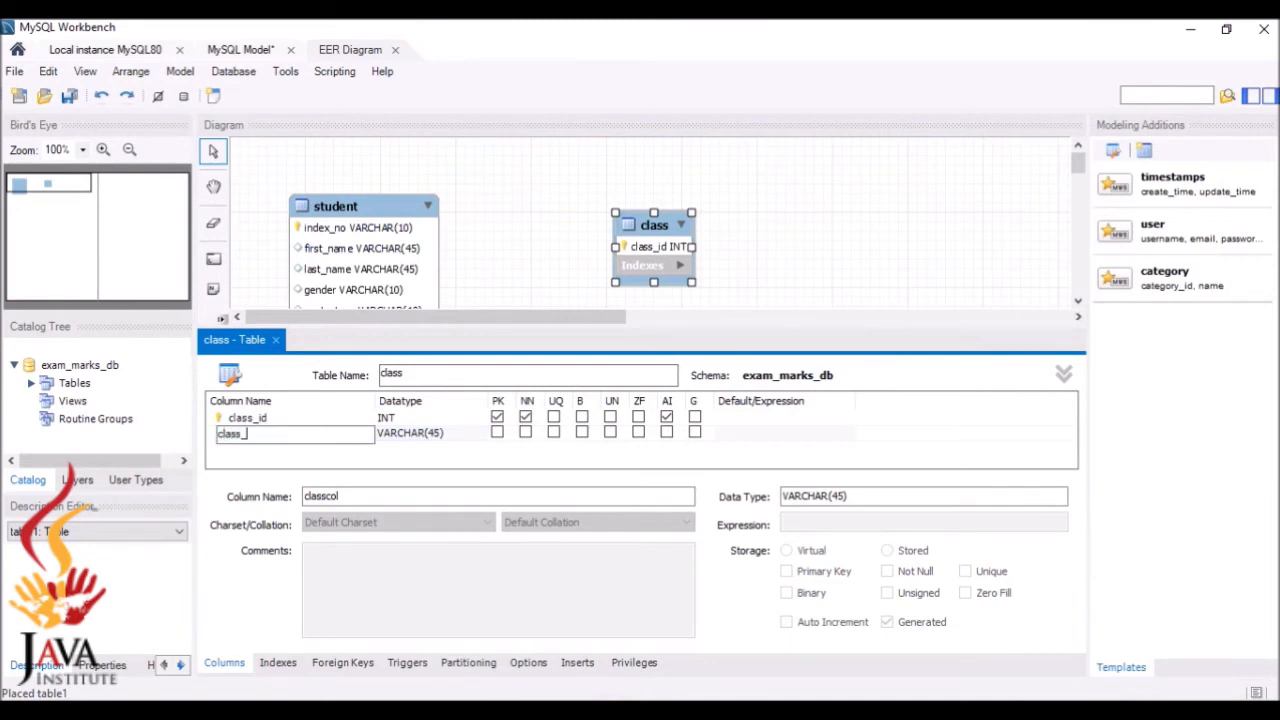
left_click(277, 343)
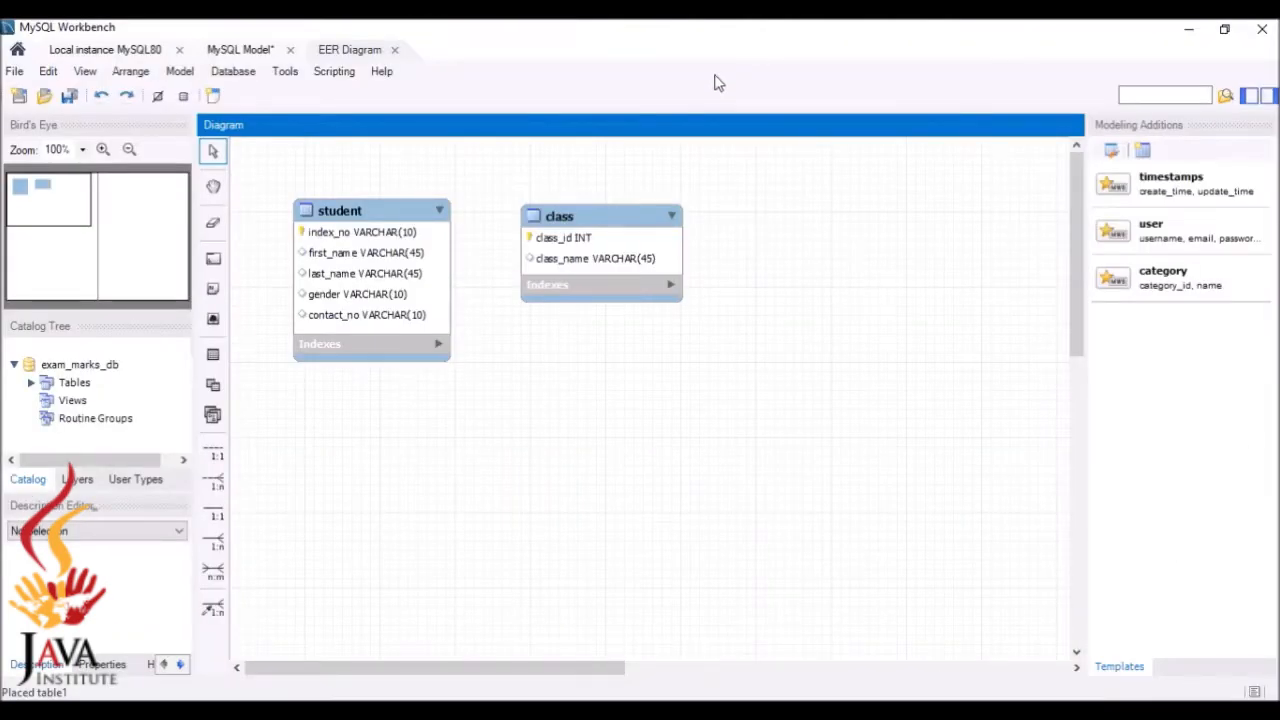
Nudge the class table into position and review the subject table specification
left_click(658, 238)
left_click_drag(658, 238, 660, 246)
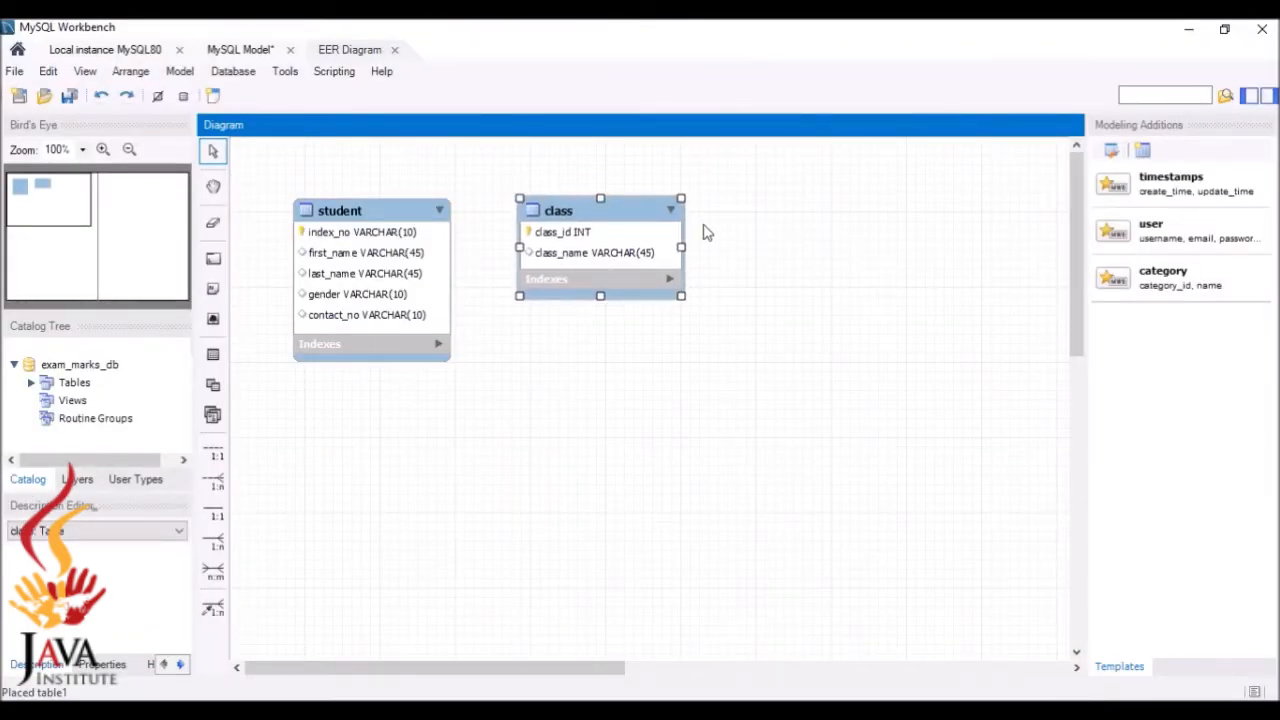
key("alt+Tab")
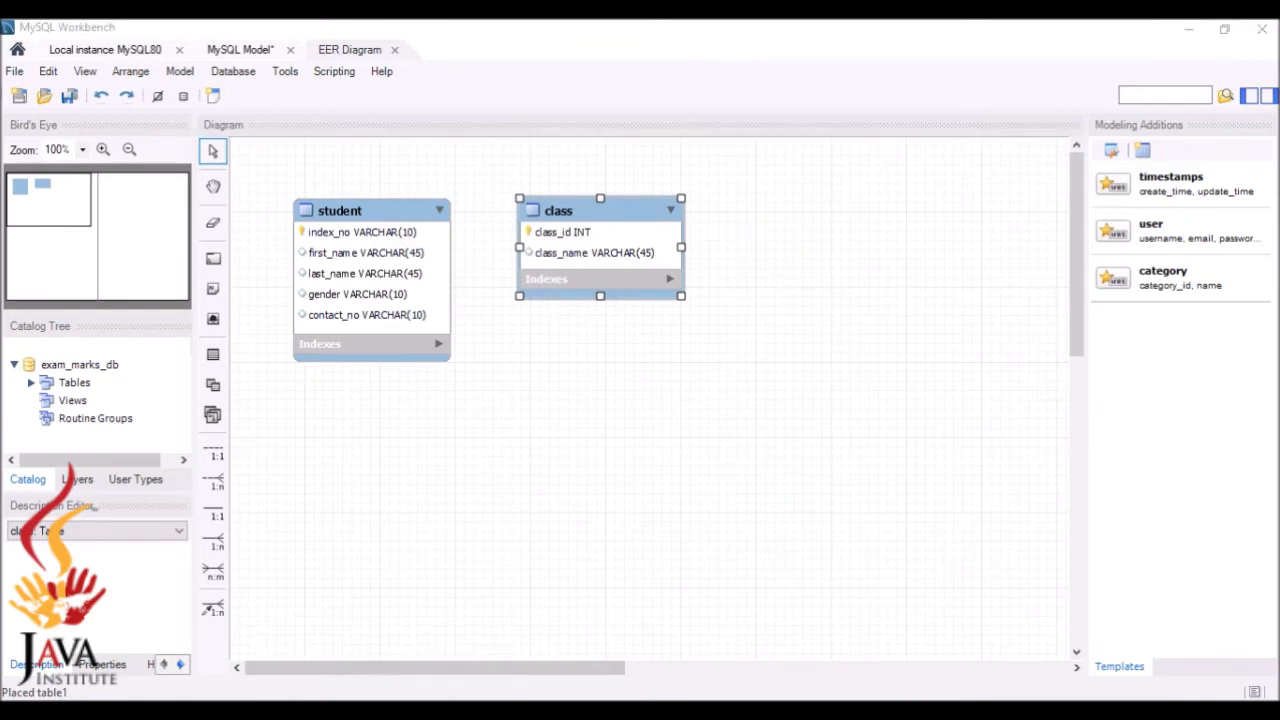
scroll(243, 320, "down", 3)
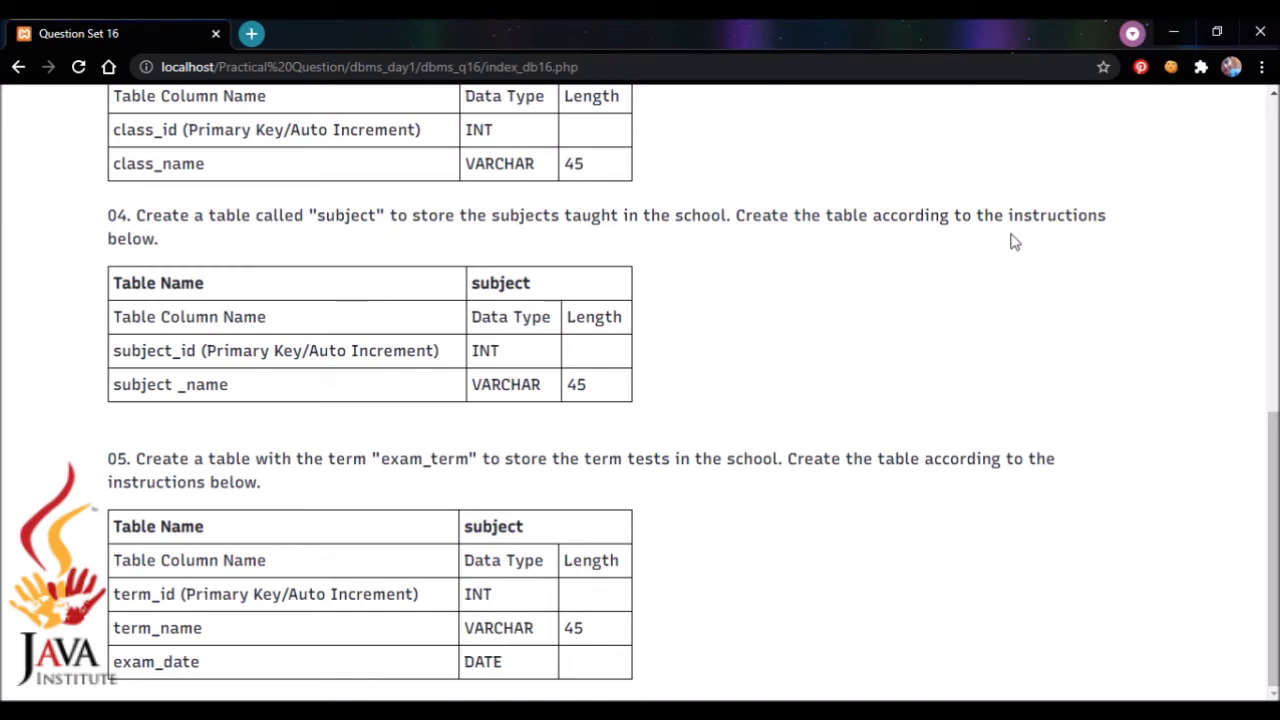
key("alt+Tab")
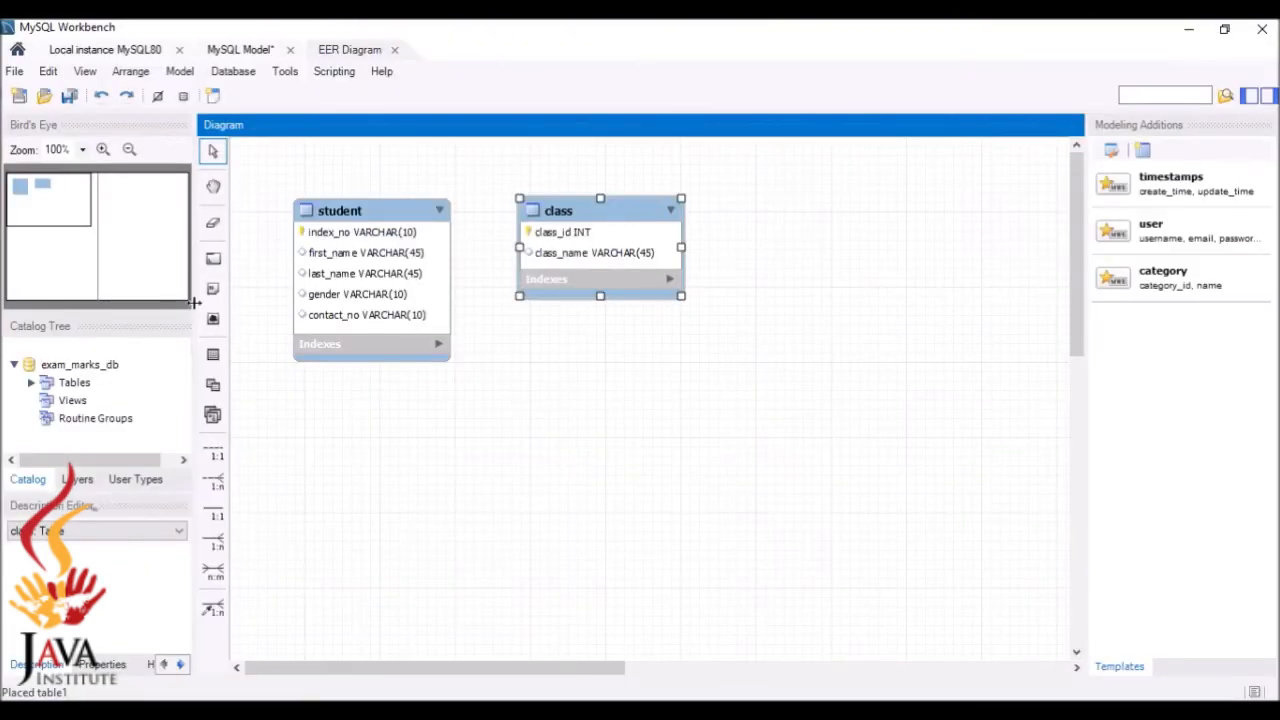
Place a new table to the right of class and name it subject
left_click(213, 354)
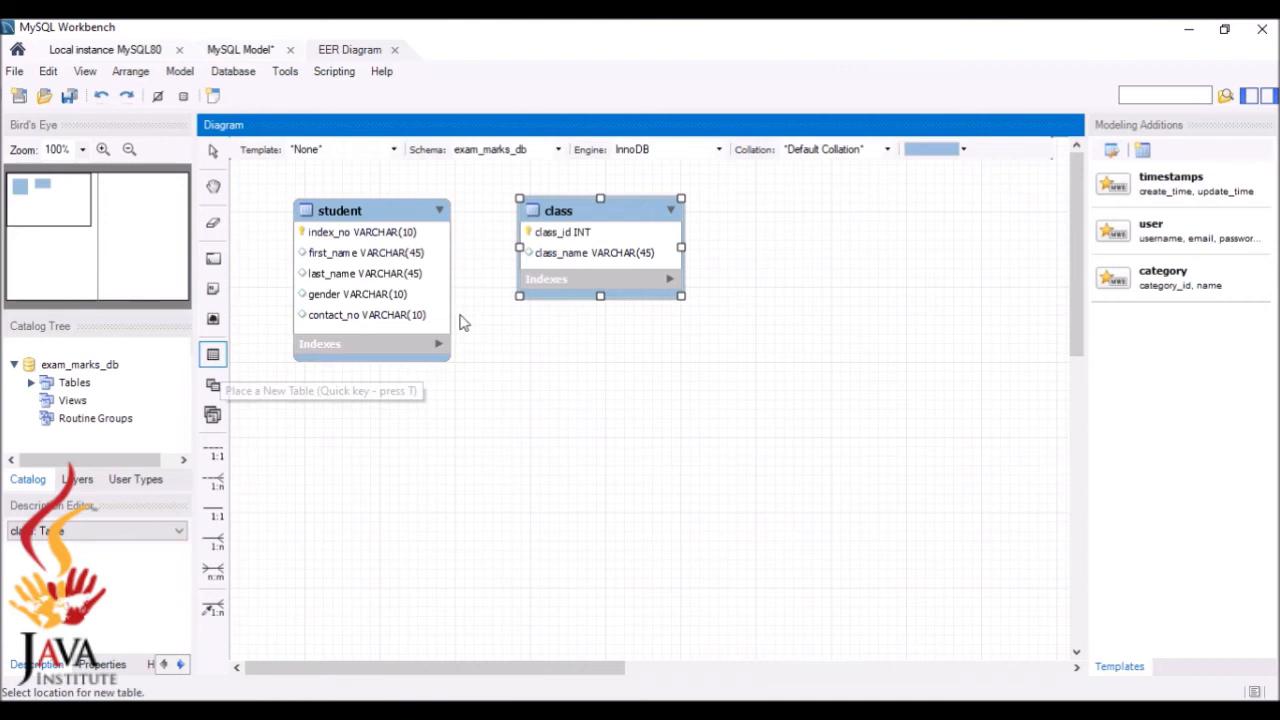
left_click(824, 218)
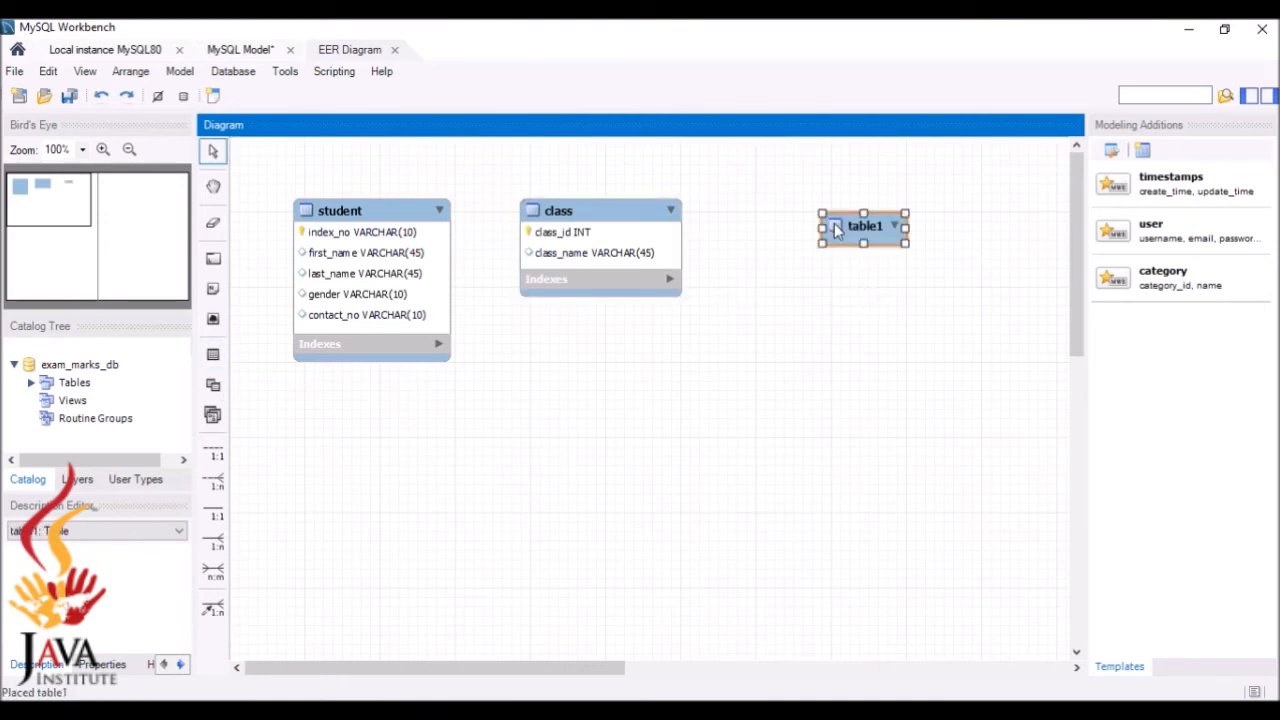
double_click(836, 229)
type("su")
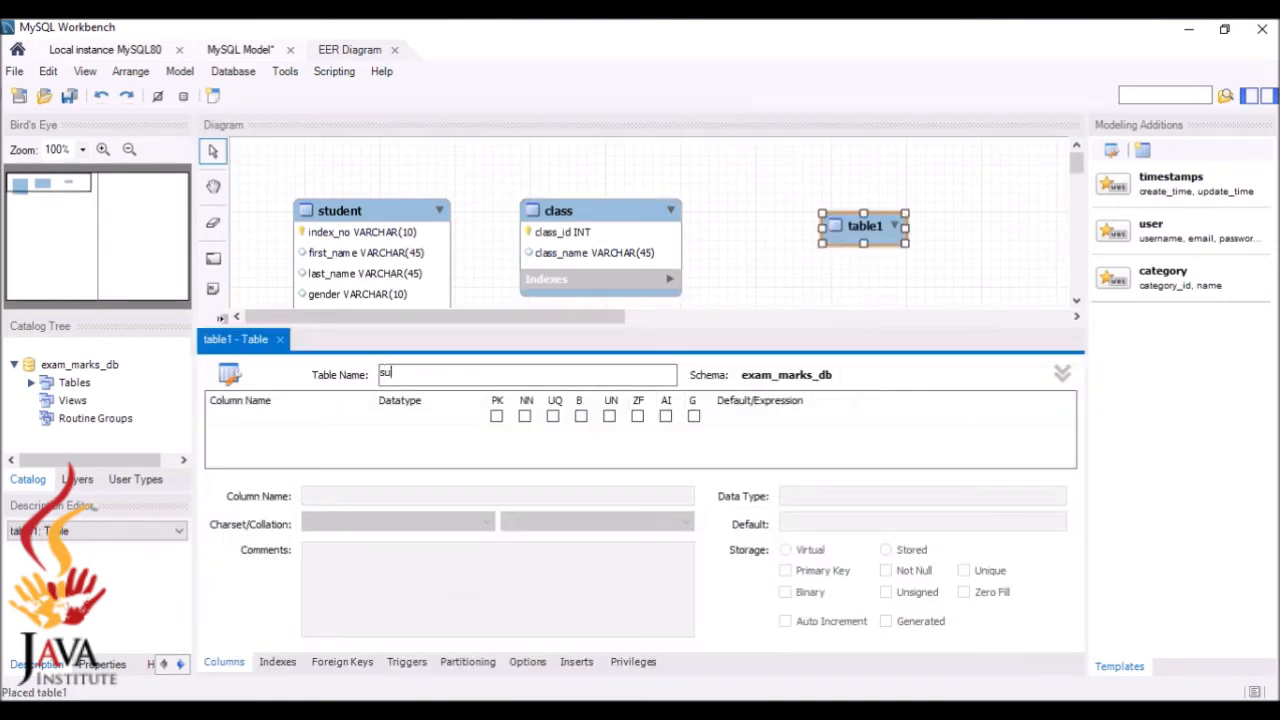
type("bject")
key("alt+Tab")
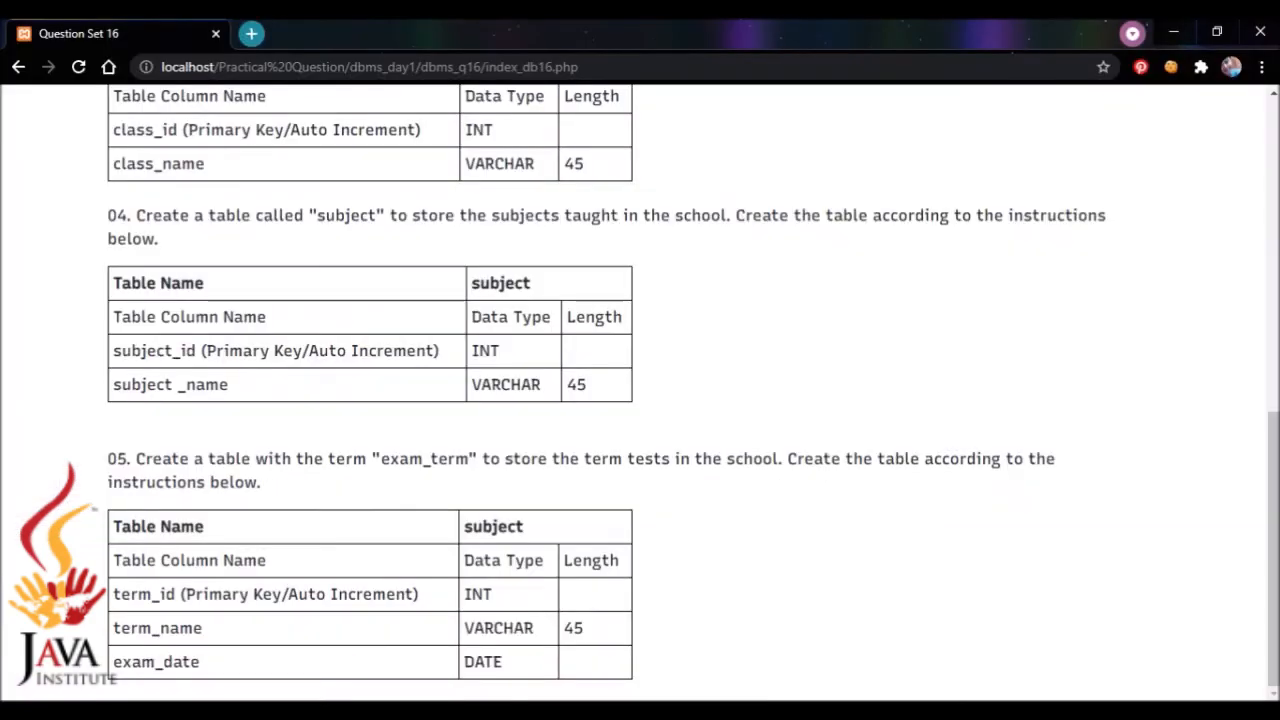
Add a subject_id INT column to the subject table as primary key, not null and auto increment
key("alt+Tab")
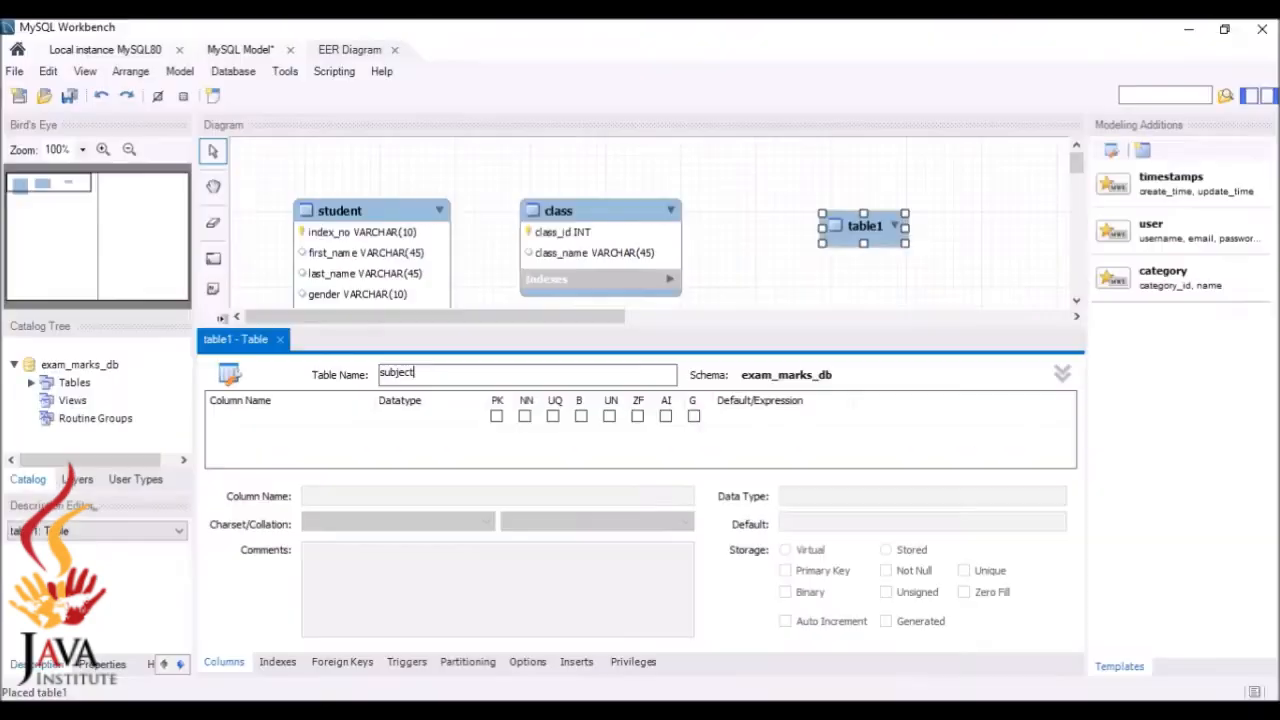
left_click(320, 428)
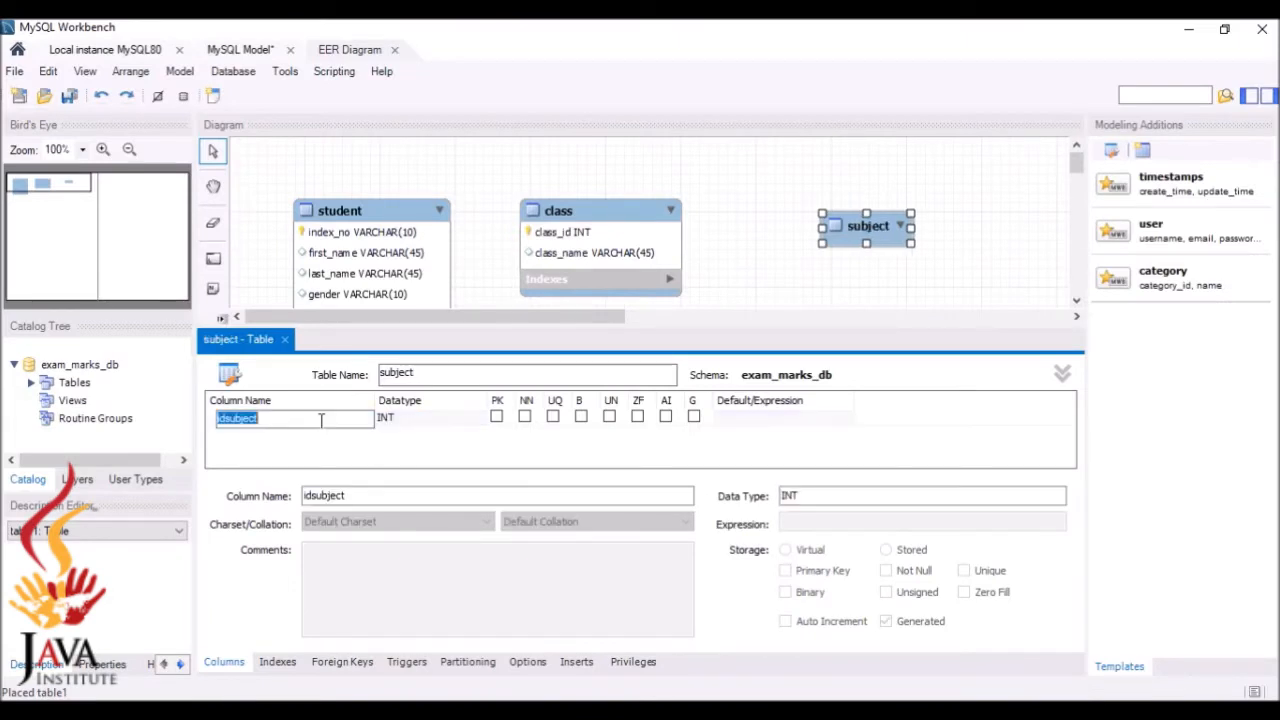
type("s")
key("Return")
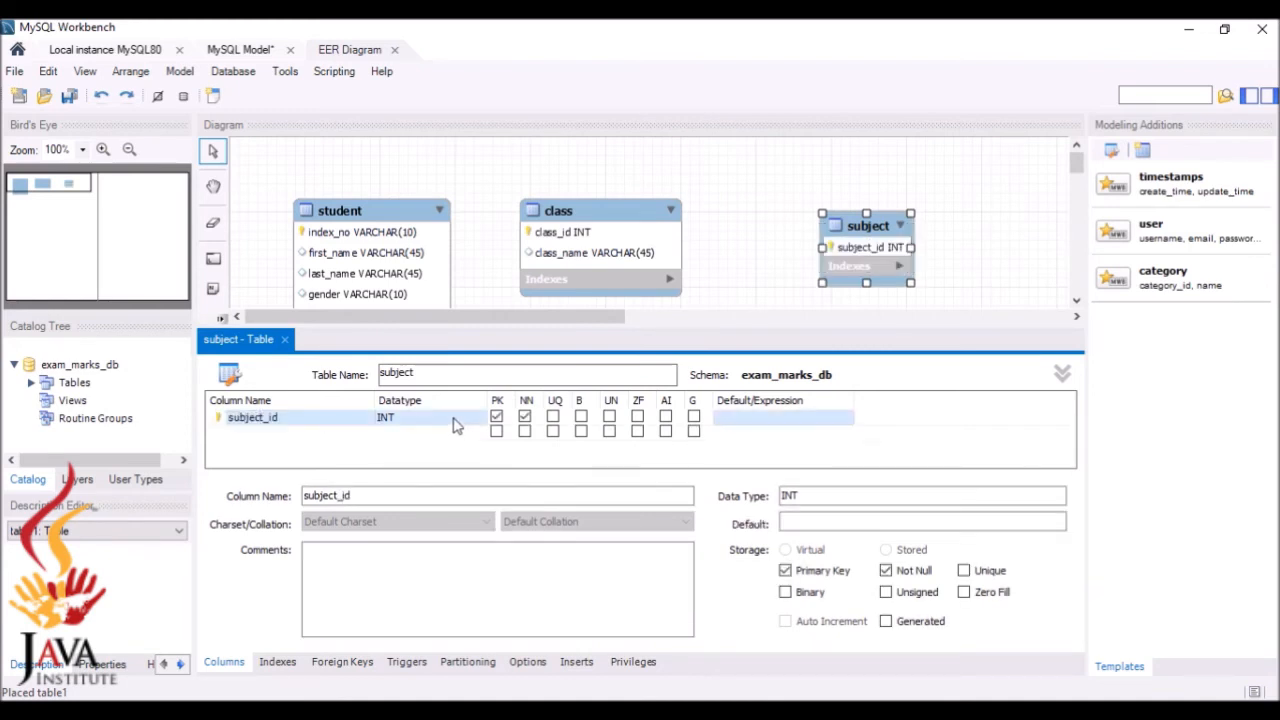
left_click(497, 424)
Add a subject_name column with datatype VARCHAR(45) and close the table editor
left_click(955, 712)
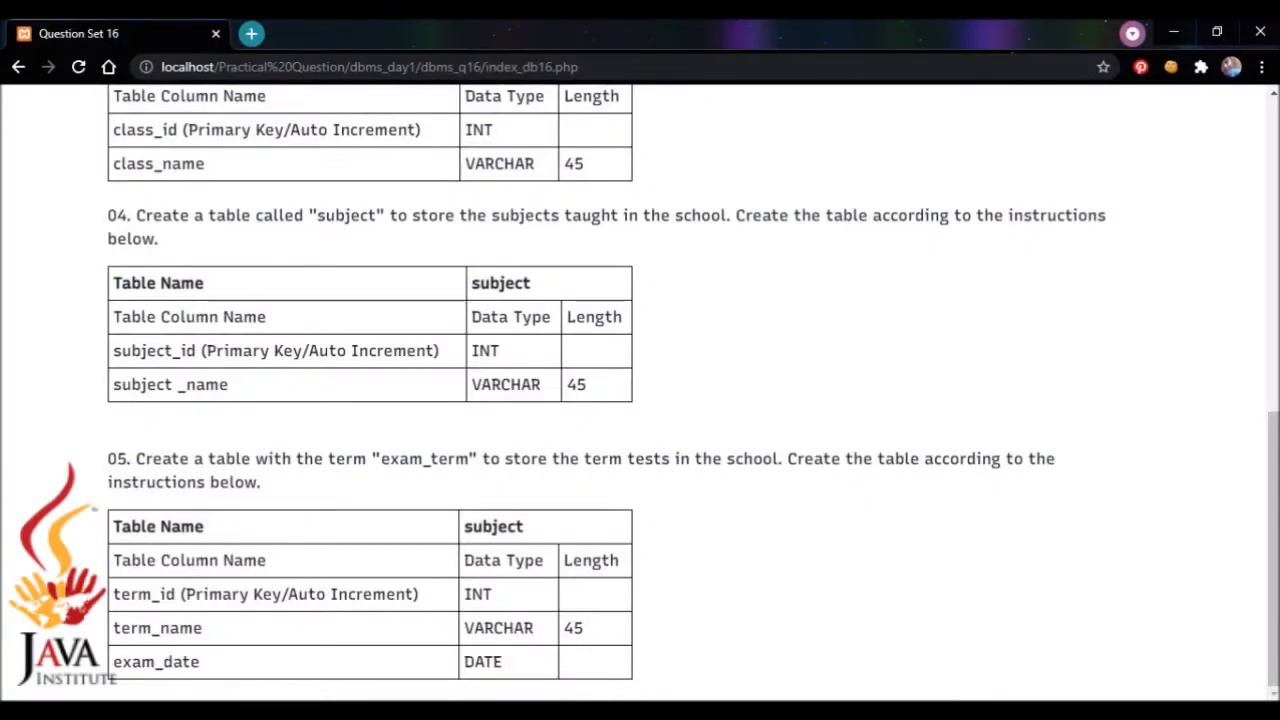
left_click(945, 711)
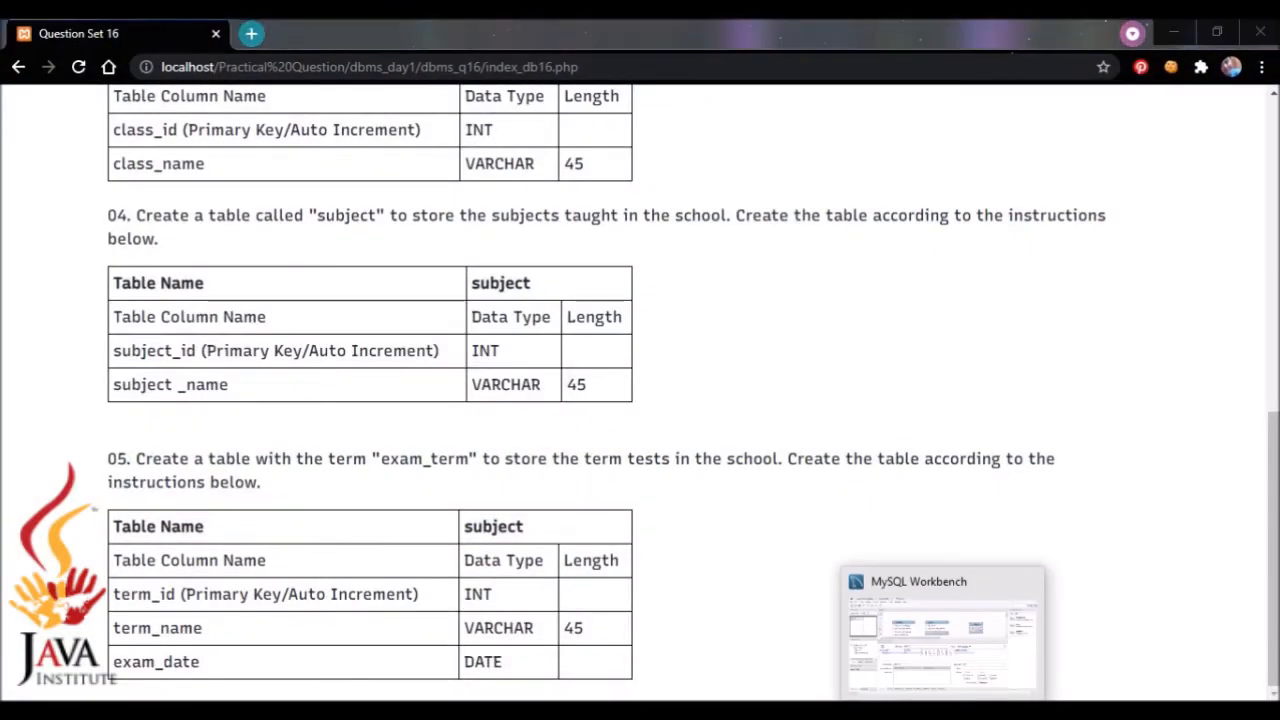
double_click(334, 434)
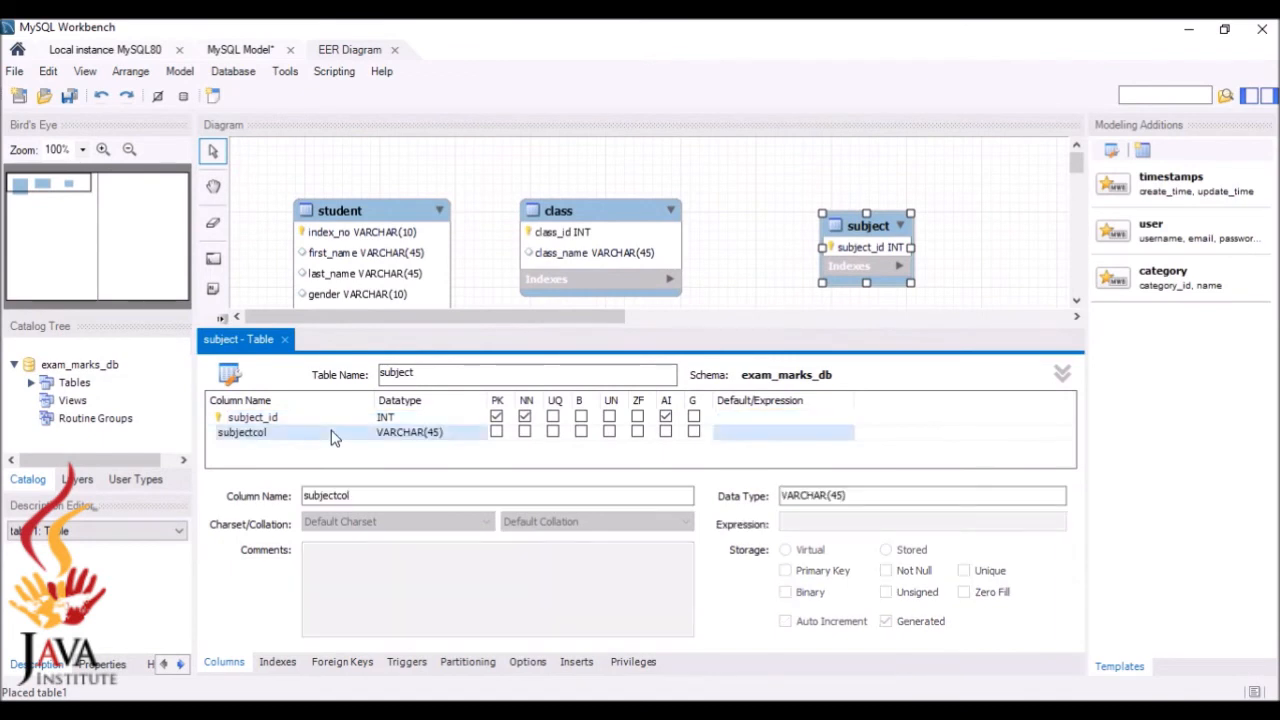
key("BackSpace")
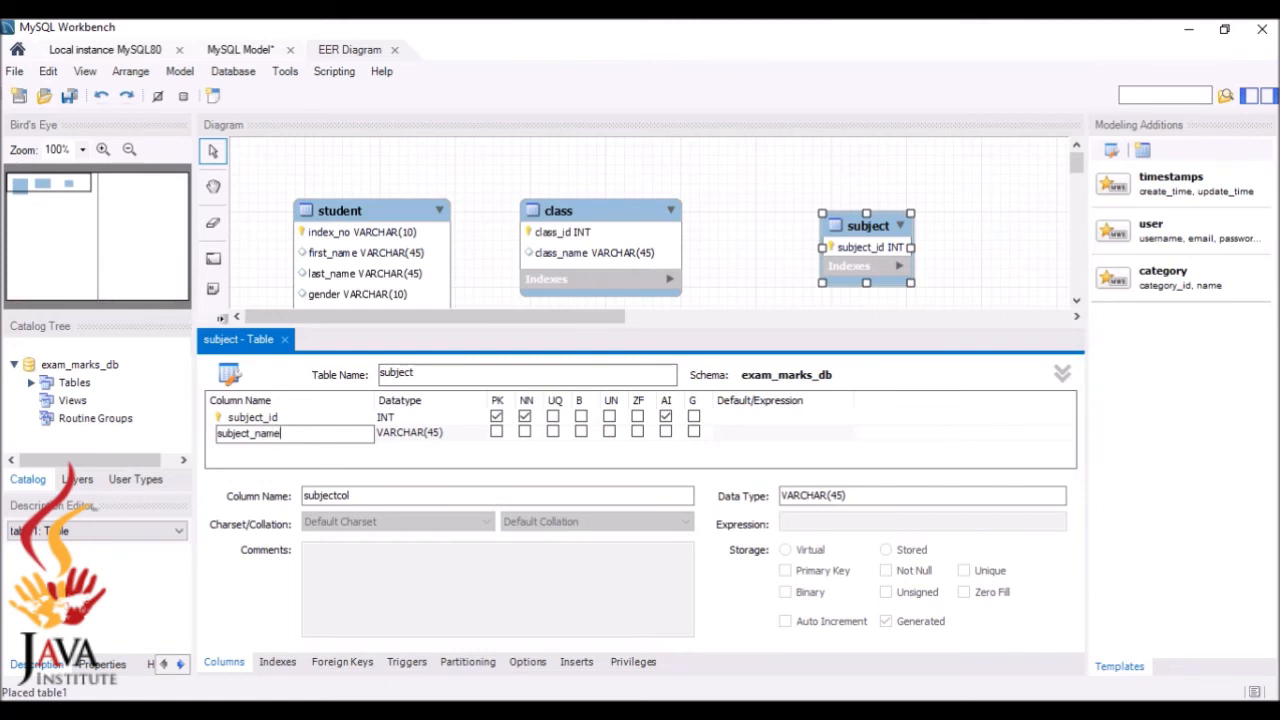
left_click(284, 339)
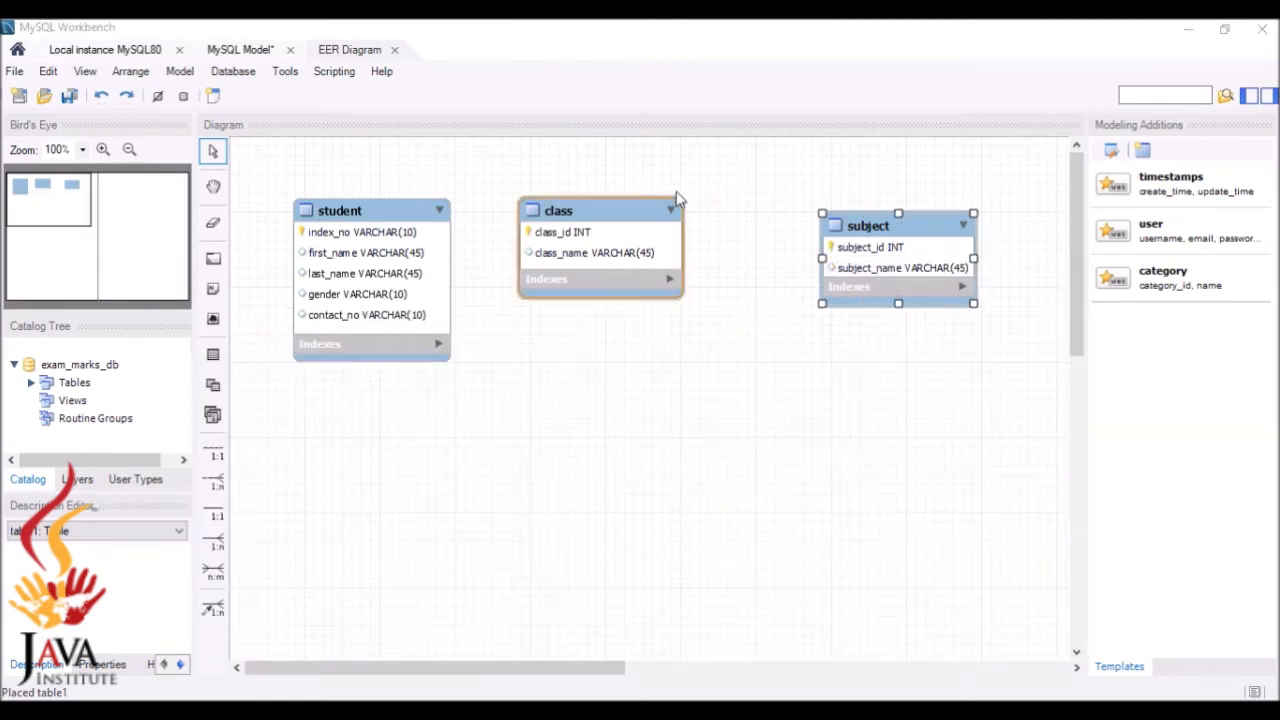
Move the subject table beside the class table and widen it to fit its columns
left_click_drag(892, 251, 806, 236)
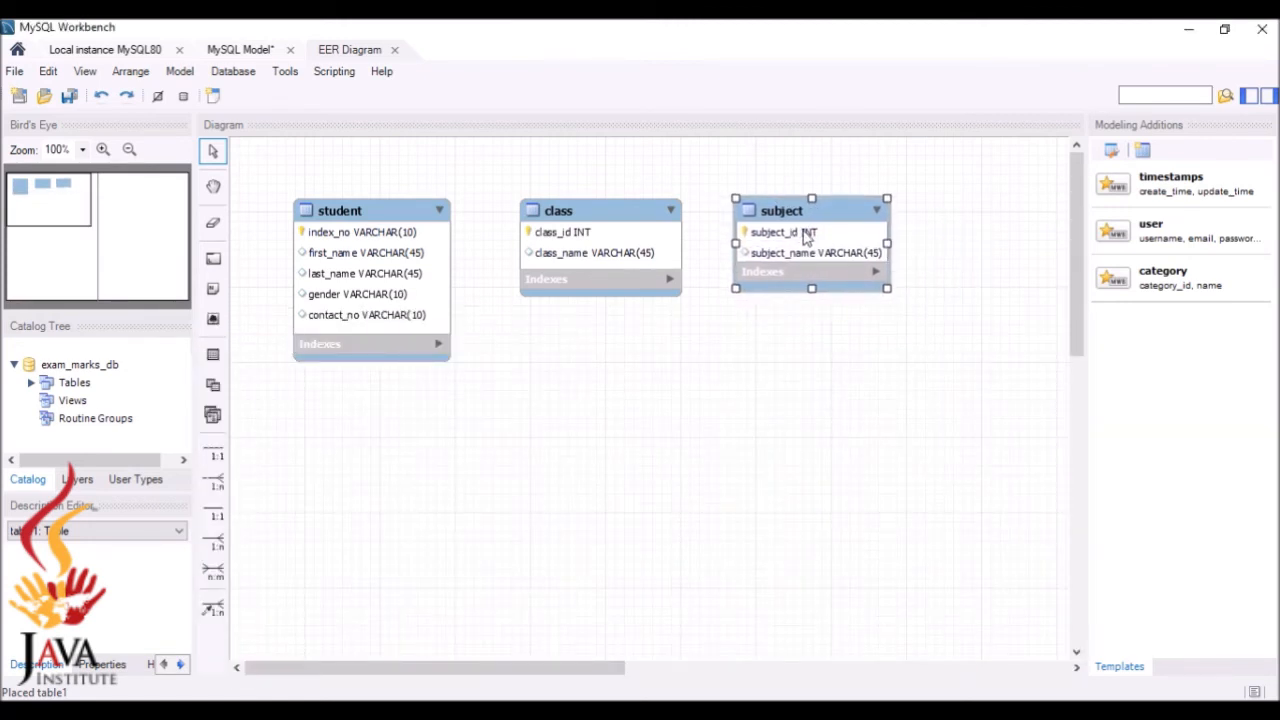
left_click_drag(887, 290, 903, 308)
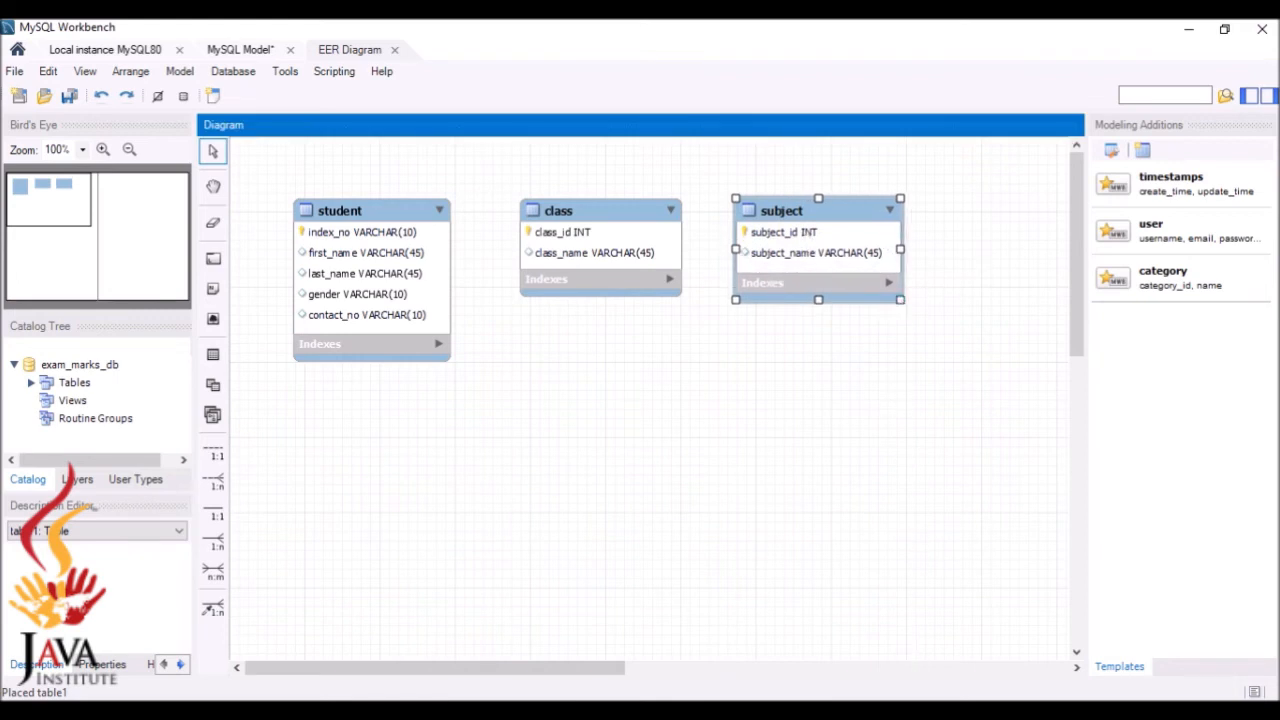
mouse_move(897, 710)
left_click(897, 640)
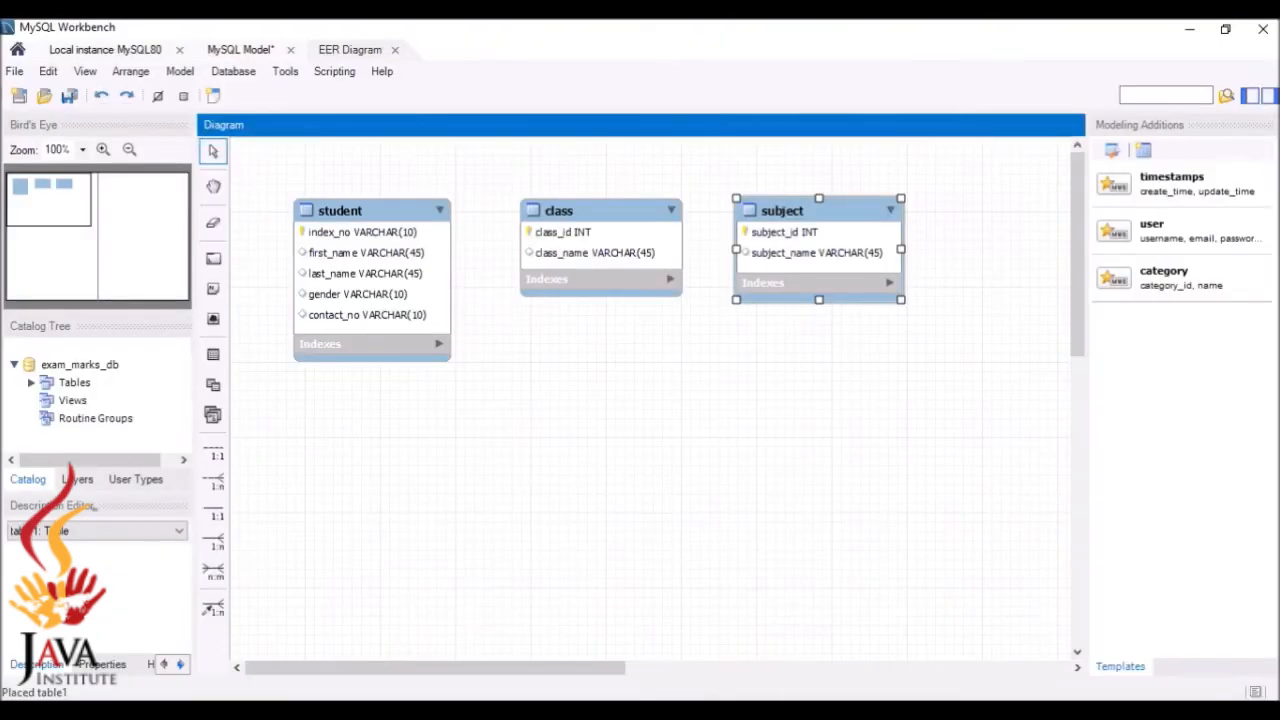
Place a new table below the student table and name it exam_term
left_click(213, 357)
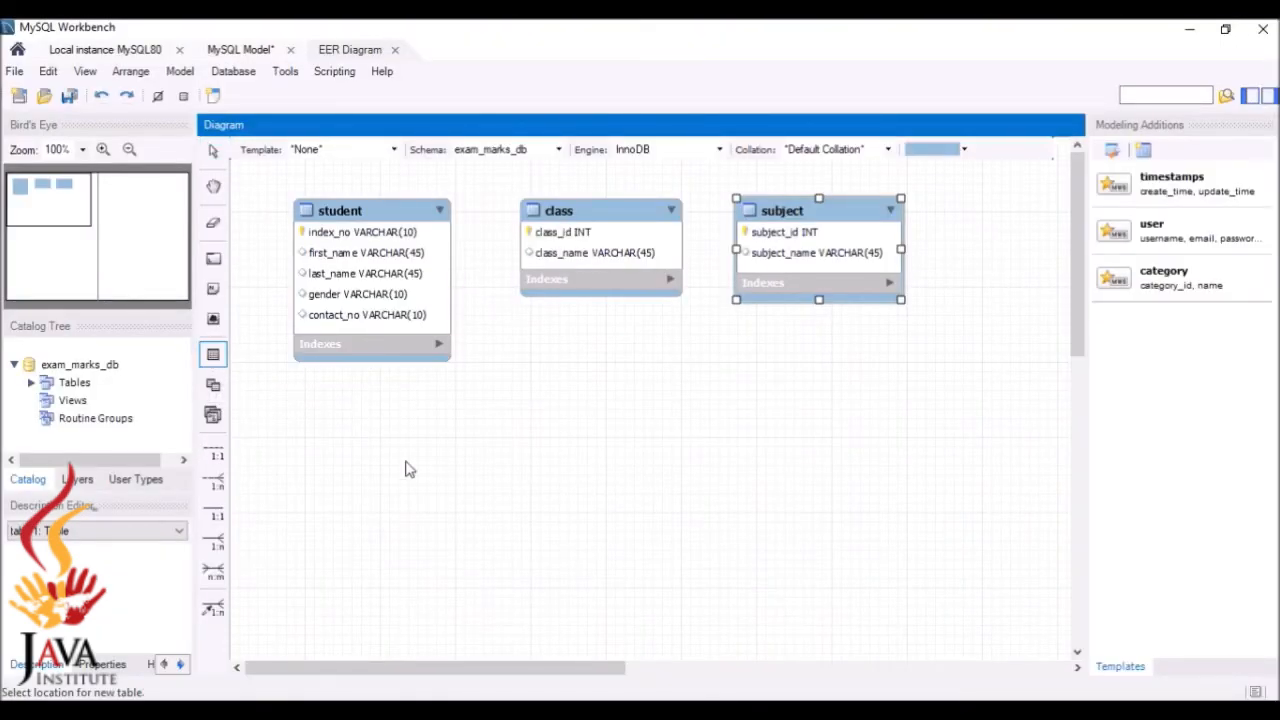
left_click(365, 424)
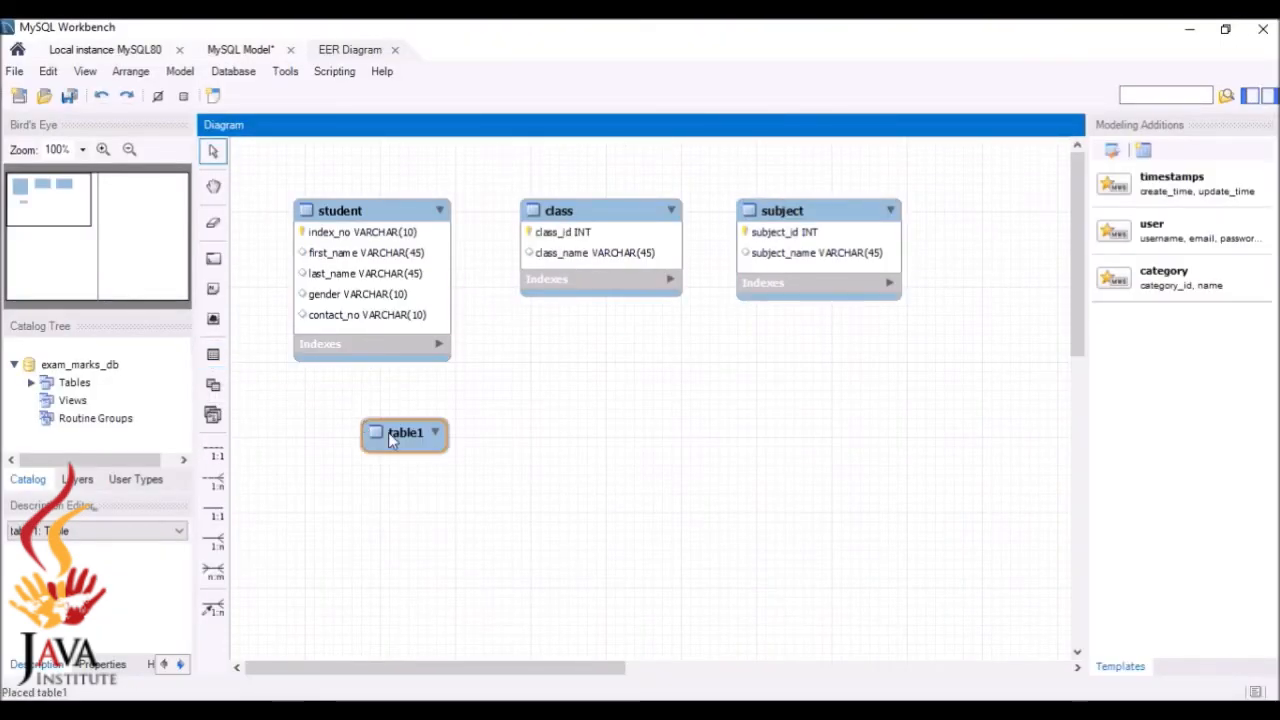
double_click(391, 436)
left_click(423, 384)
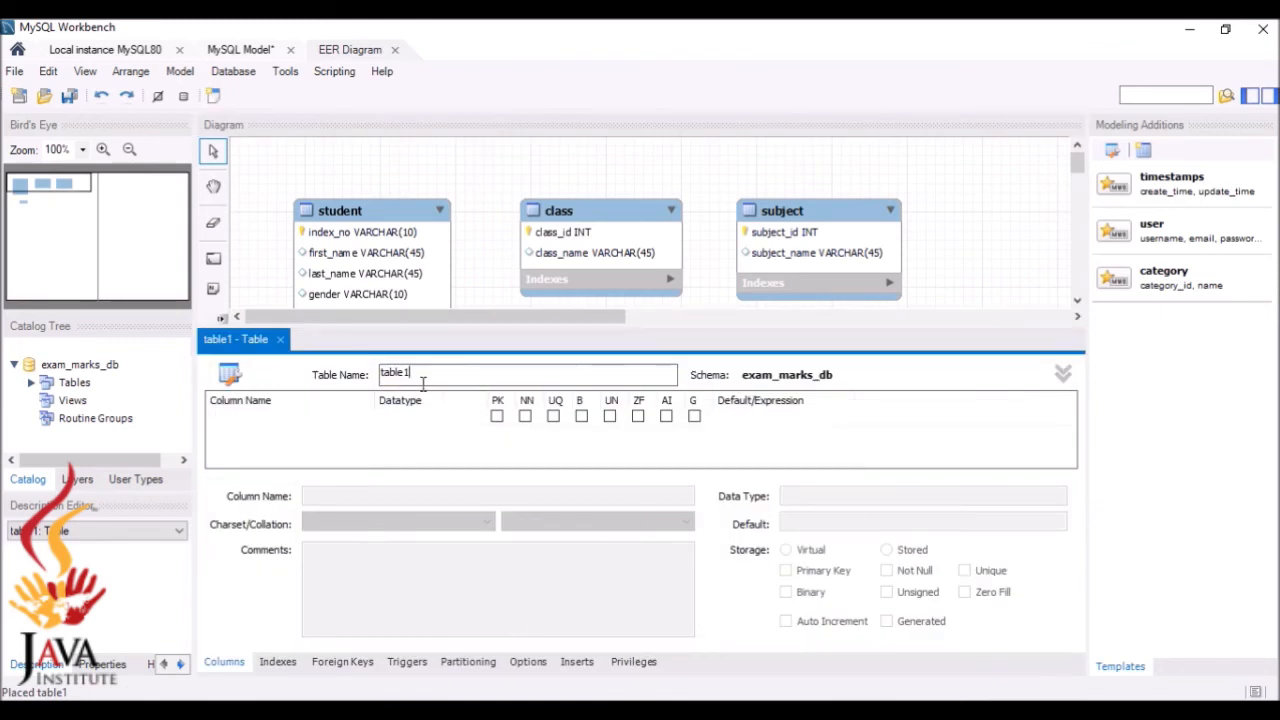
key("BackSpace")
key("BackSpace")
key("BackSpace")
key("BackSpace")
key("BackSpace")
type("exam_term")
left_click(789, 684)
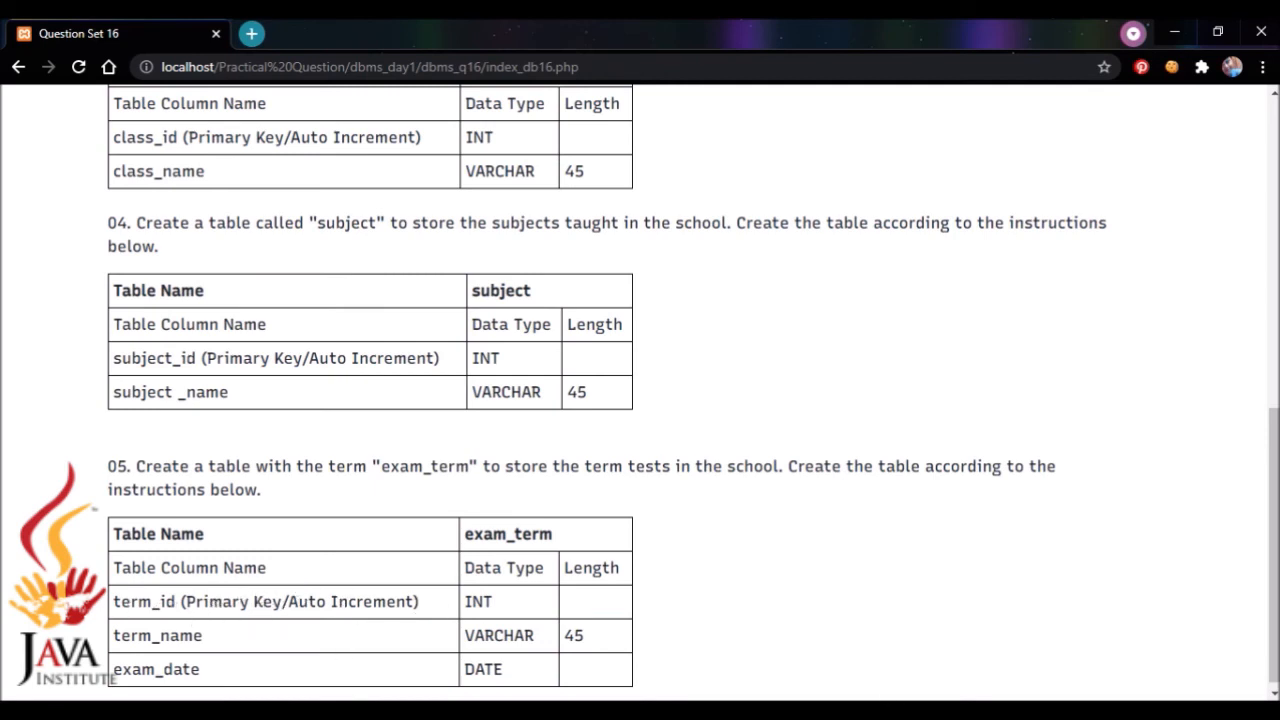
Add a term_id INT column as primary key, not null and auto increment
key("alt+Tab")
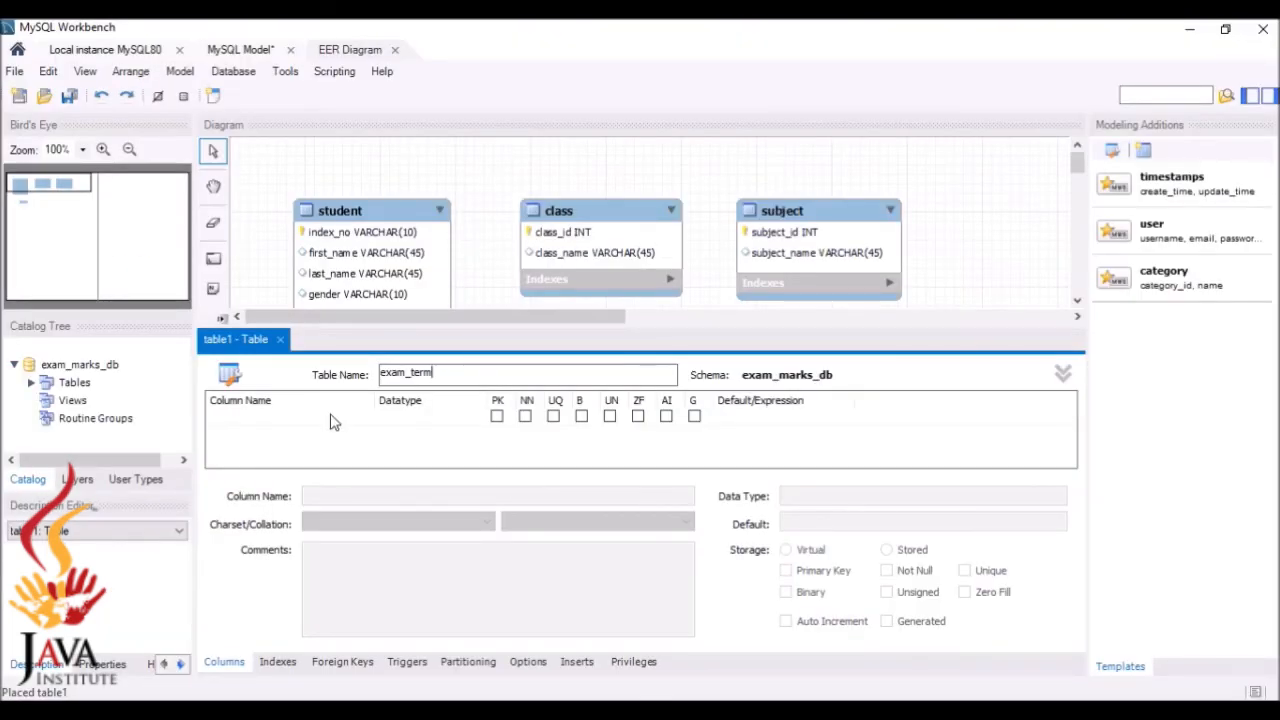
left_click(331, 416)
type("te")
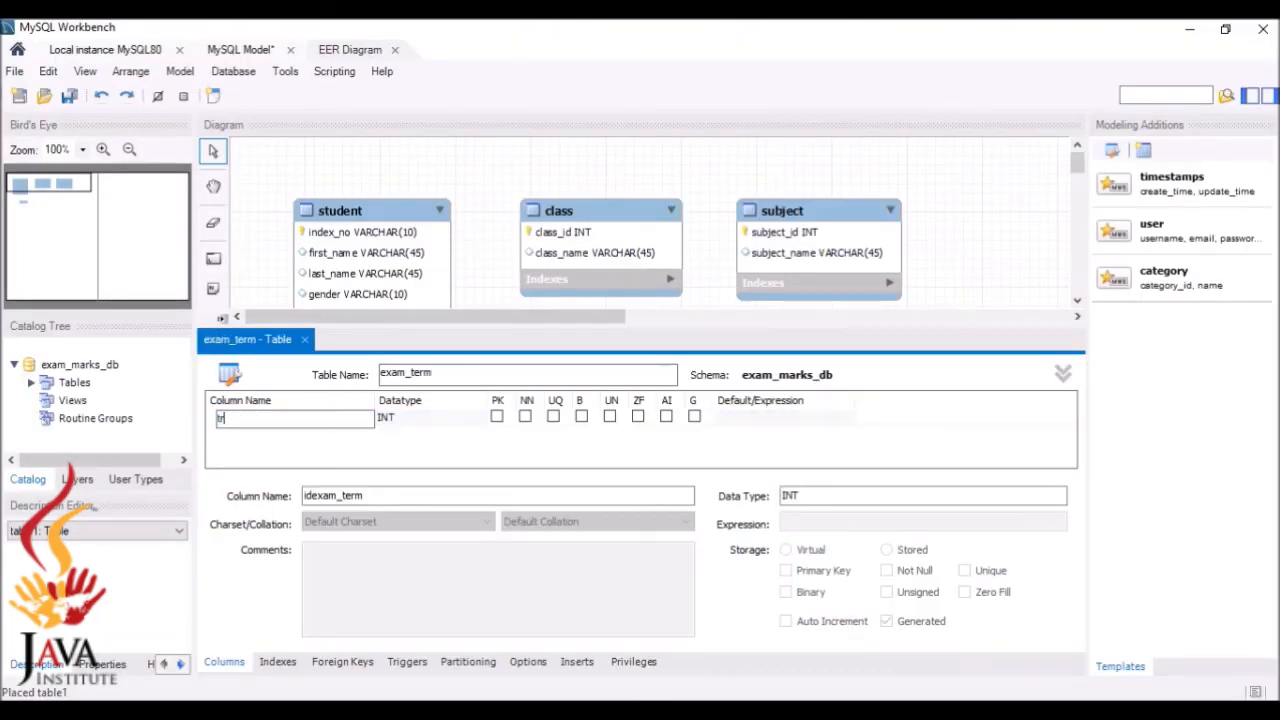
type("rm_id")
left_click(497, 418)
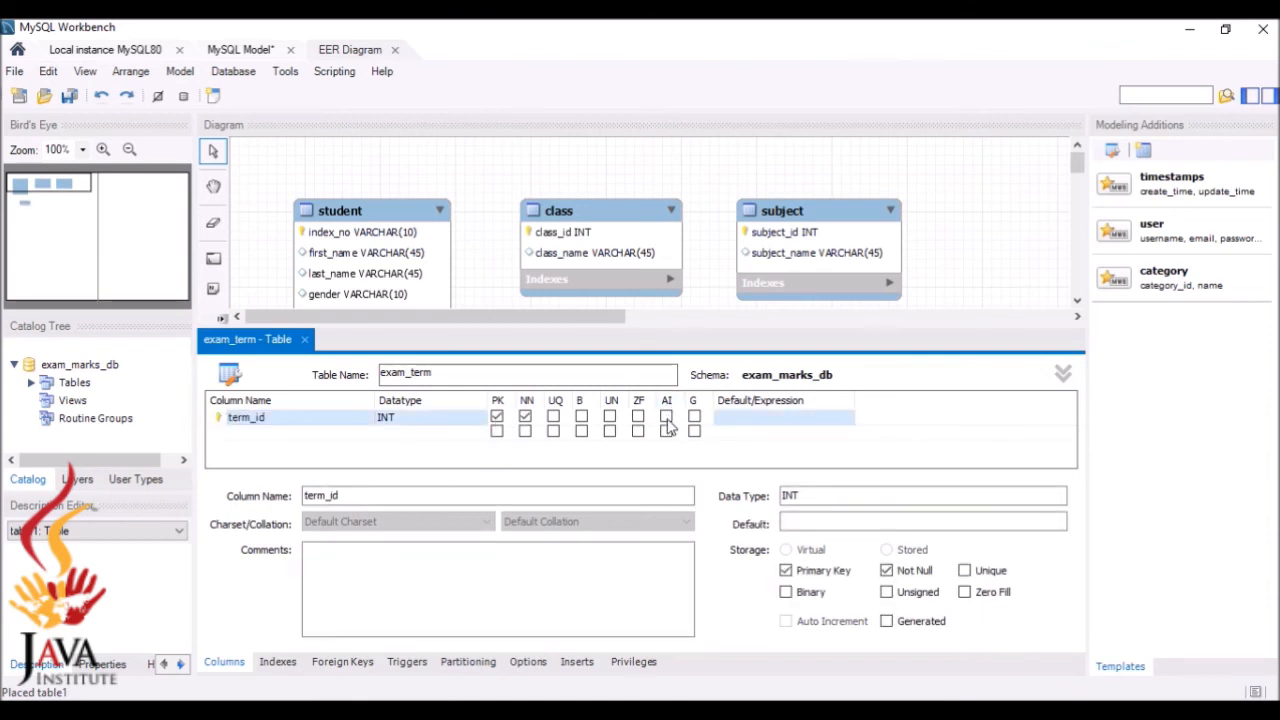
left_click(666, 417)
Add a term_name column with datatype VARCHAR(45)
key("alt+Tab")
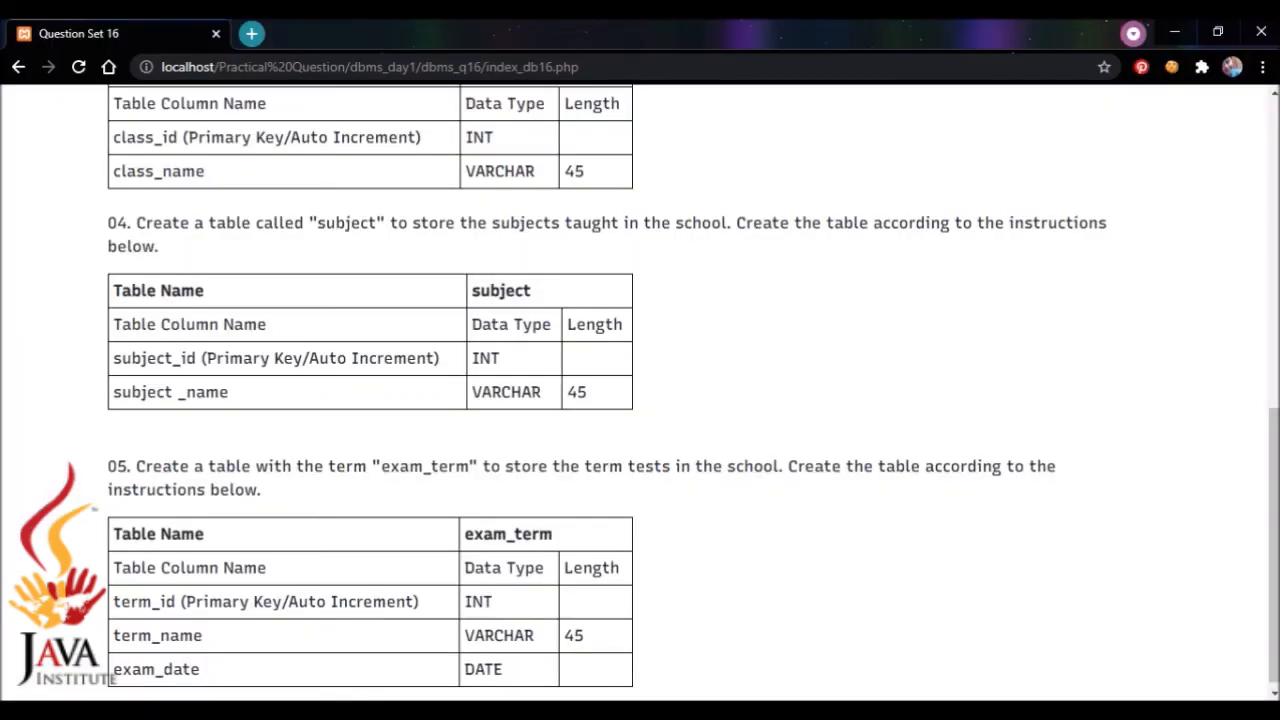
key("alt+Tab")
double_click(268, 433)
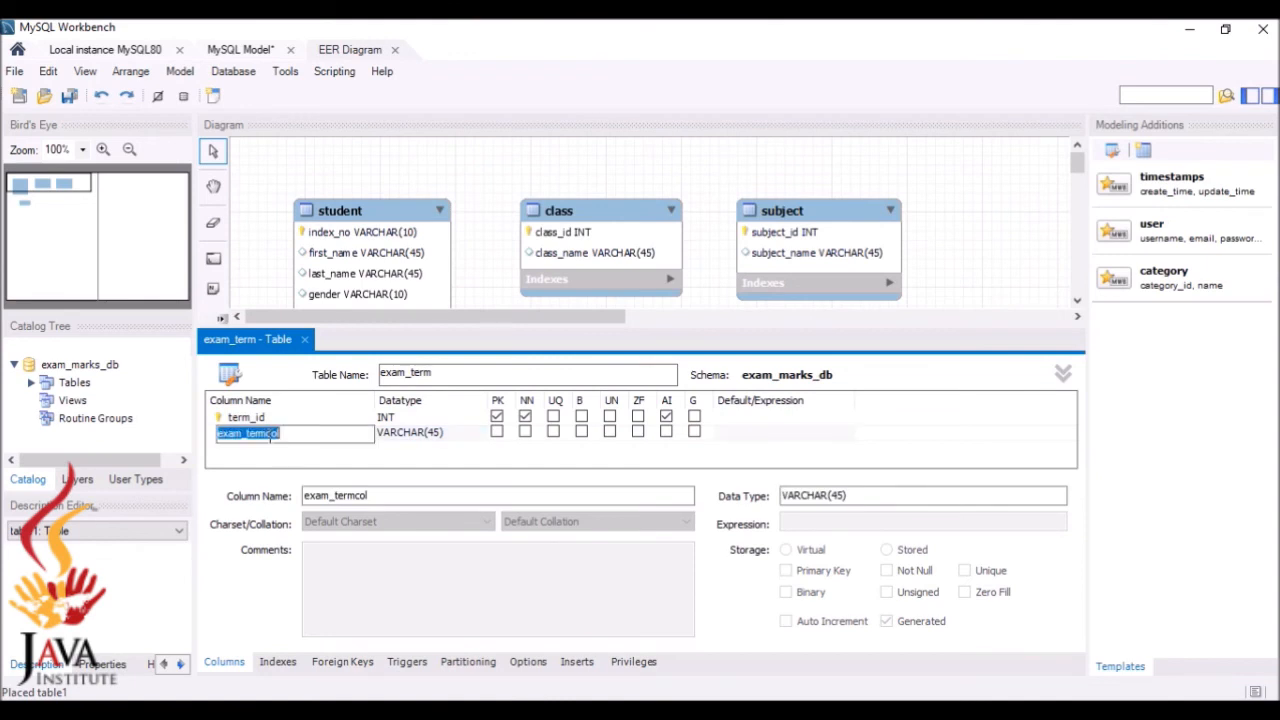
type("term")
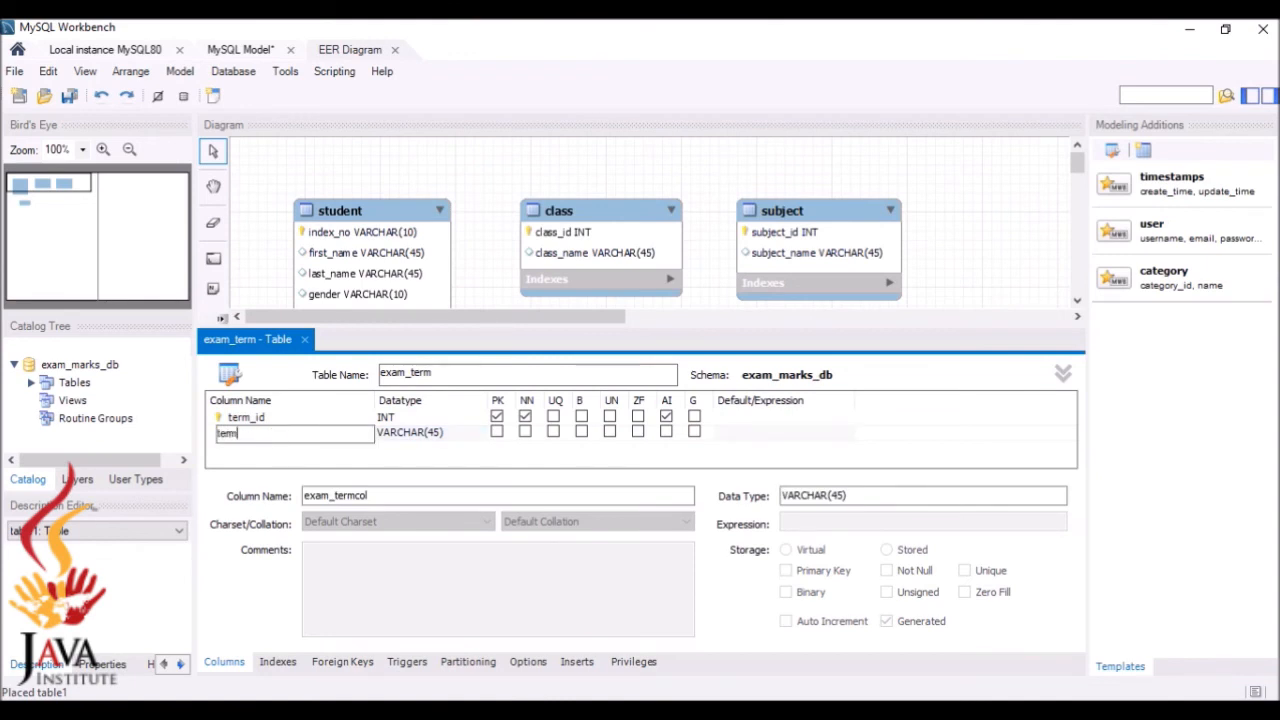
type("_name")
key("Return")
Add an exam_date column and set its datatype to DATE
key("alt+Tab")
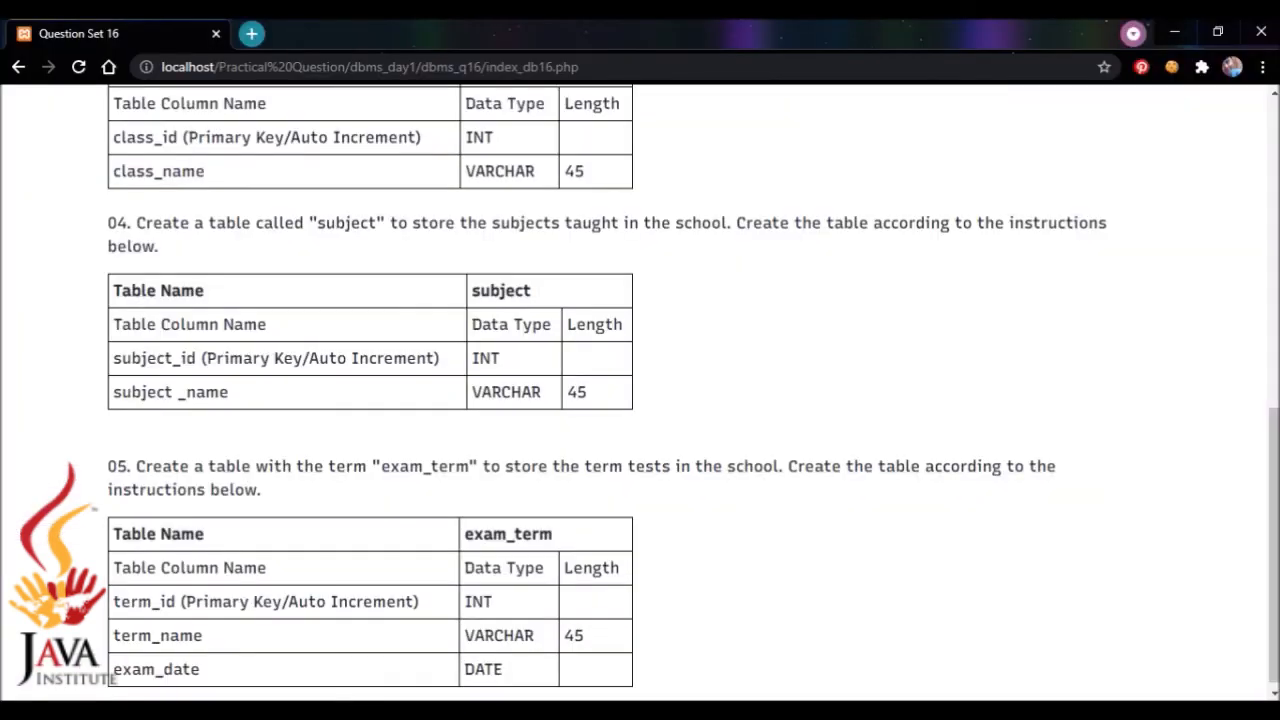
key("alt+Tab")
left_click(300, 448)
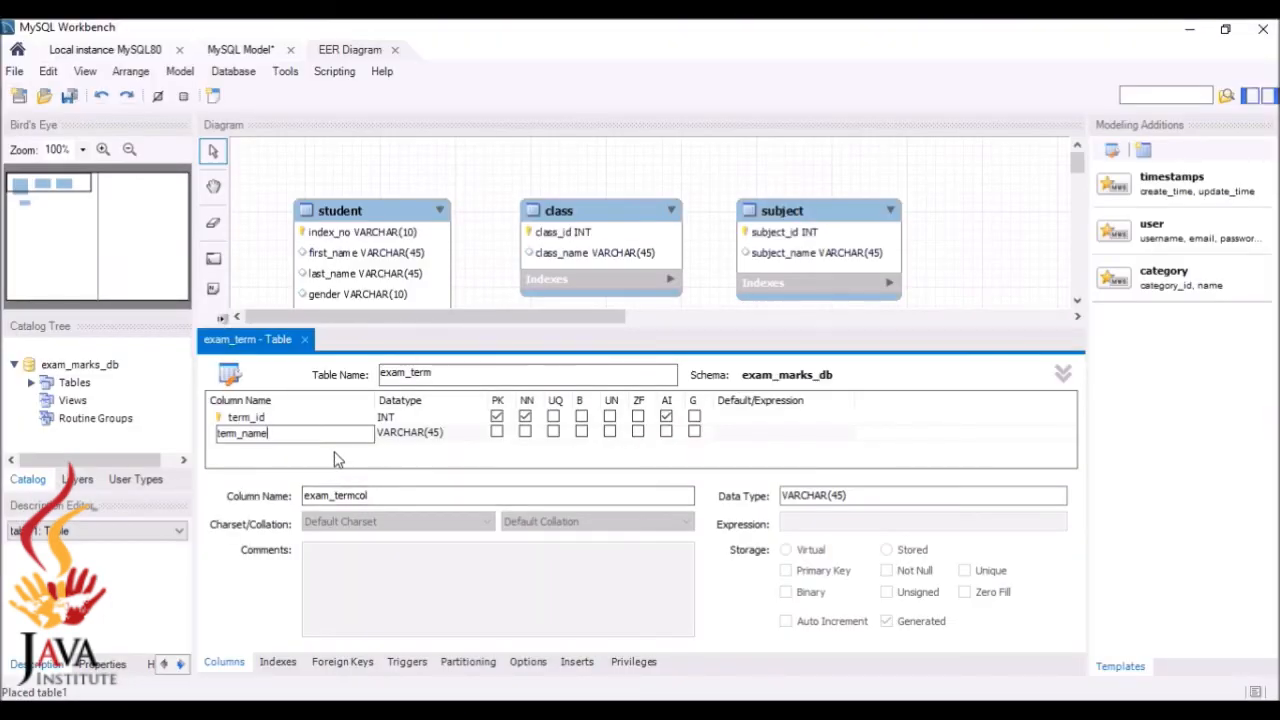
type("exa")
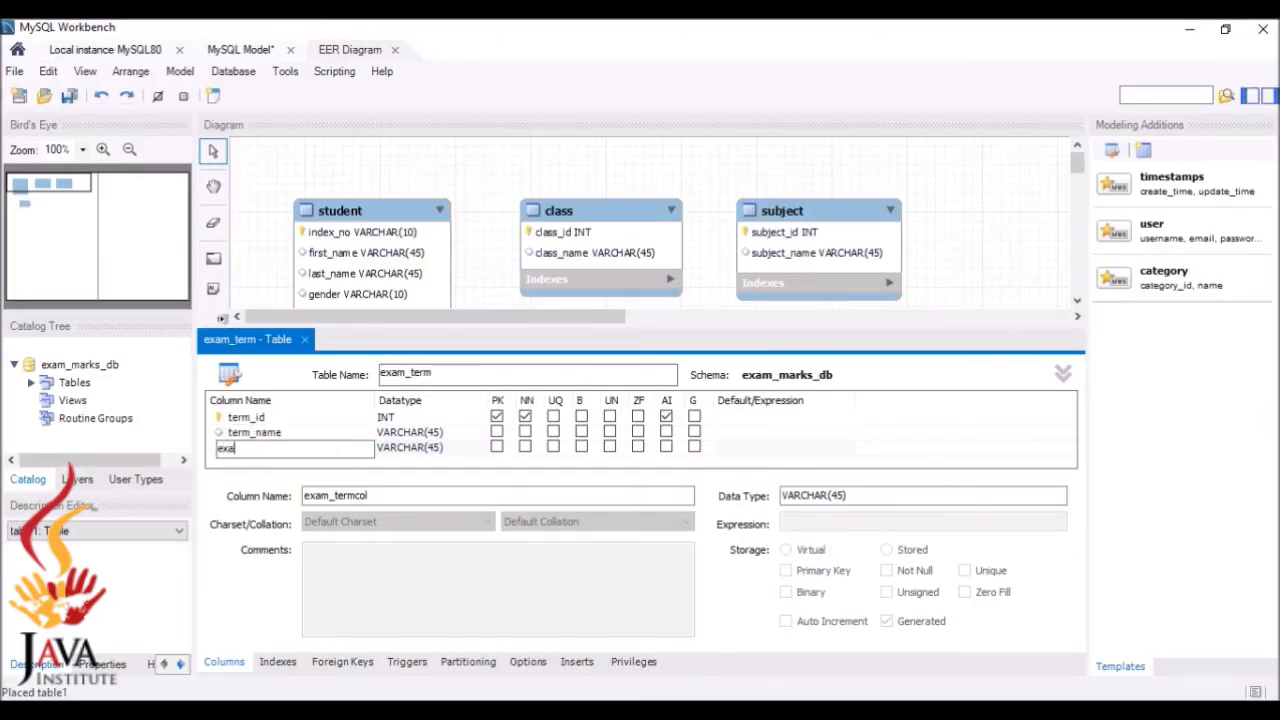
type("m_date")
left_click(425, 448)
left_click(480, 449)
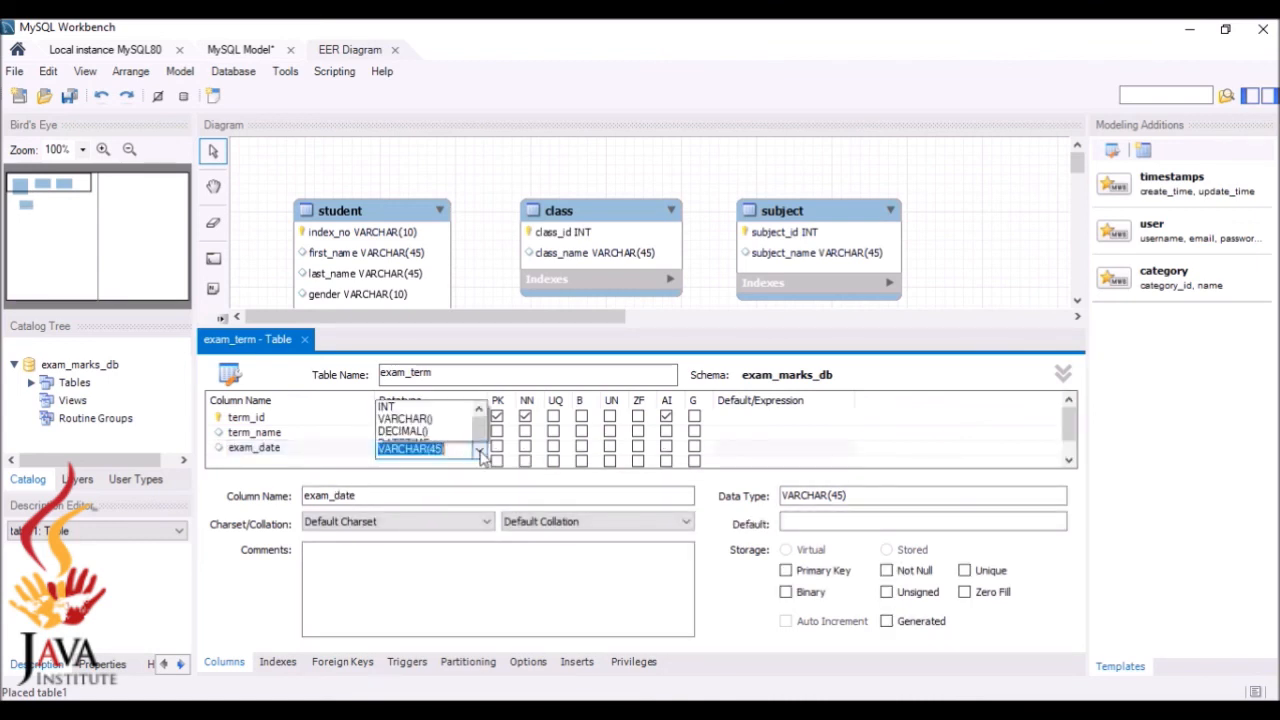
left_click(395, 184)
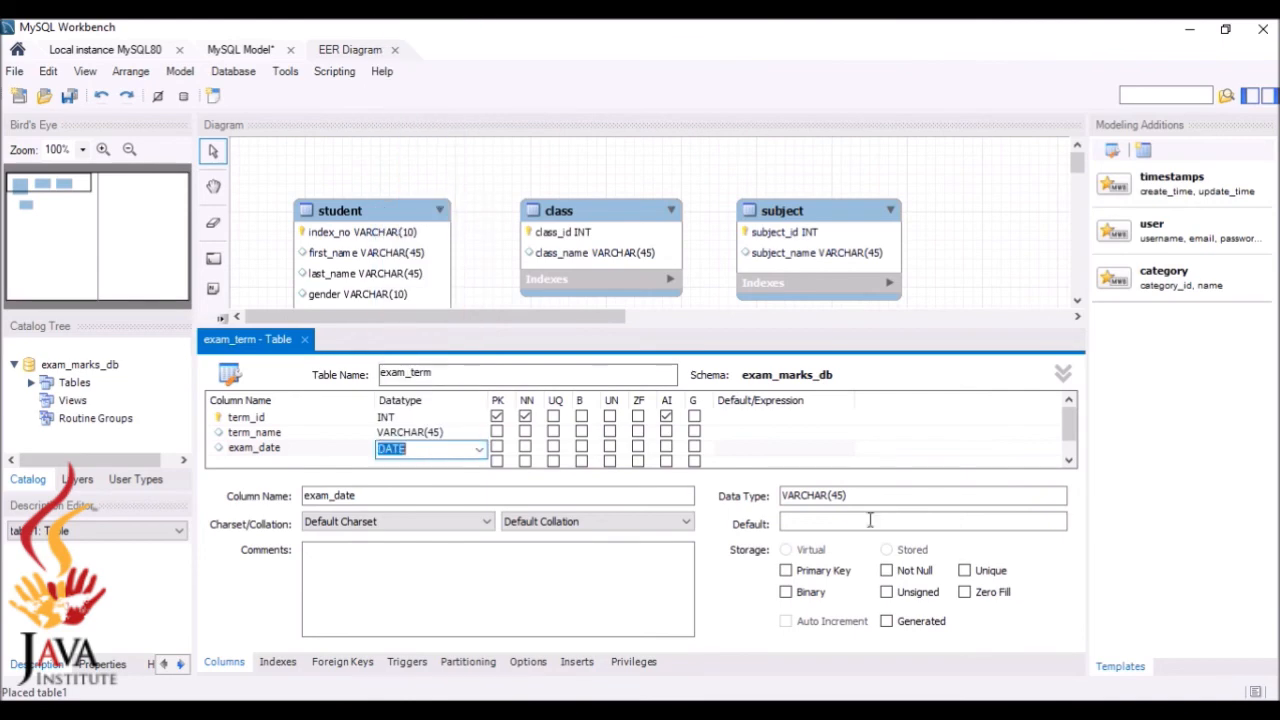
Close the table editor, then move the exam_term table under student and enlarge it
left_click(967, 703)
left_click(908, 707)
left_click(305, 340)
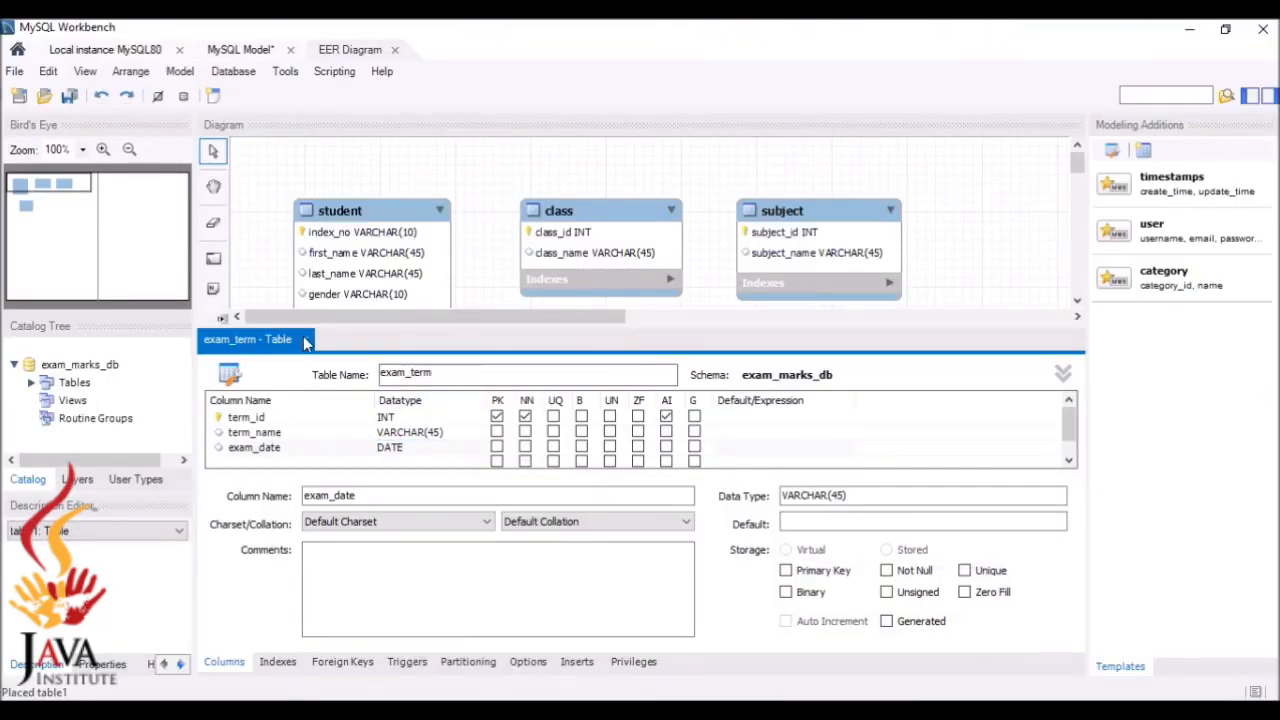
left_click(405, 478)
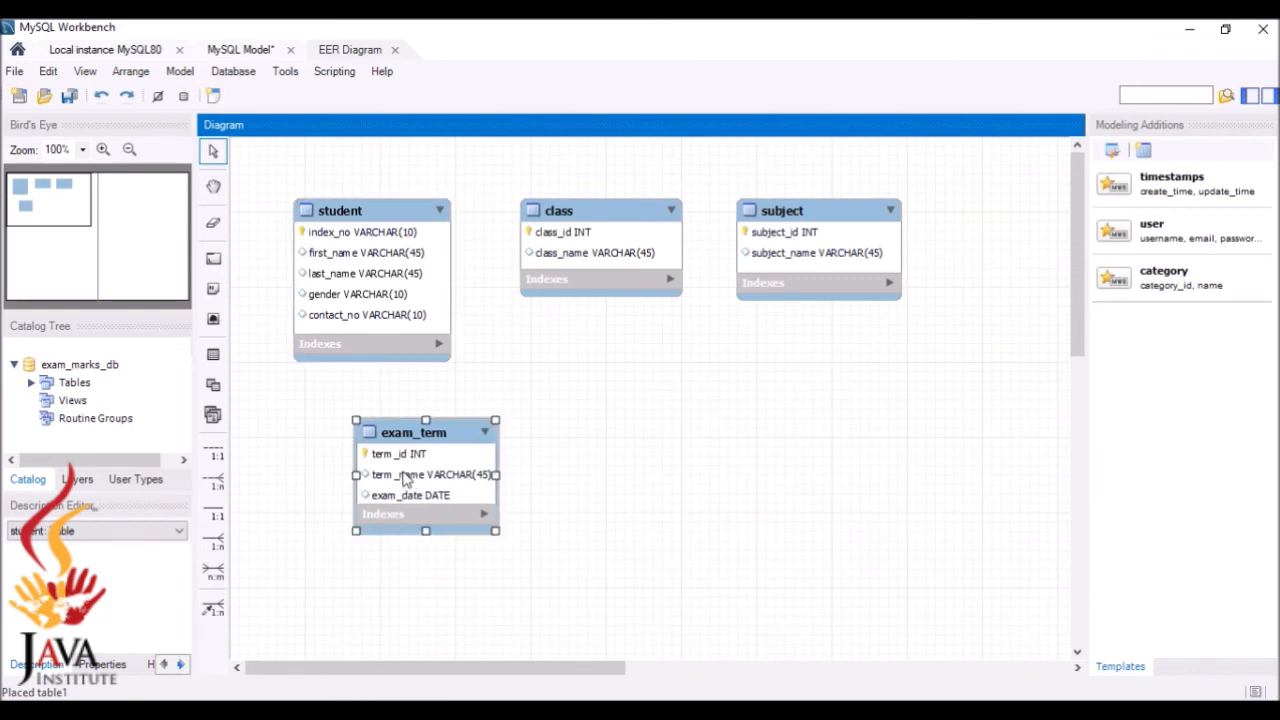
left_click_drag(405, 478, 349, 453)
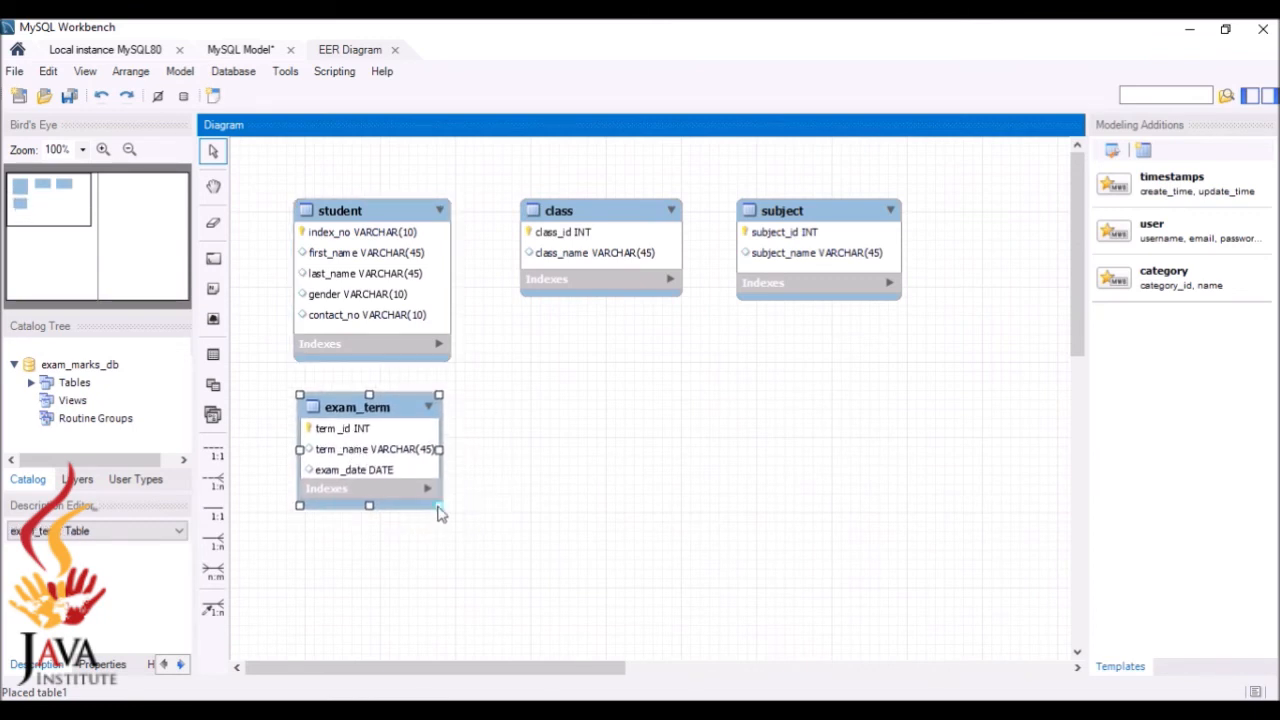
left_click_drag(440, 513, 464, 530)
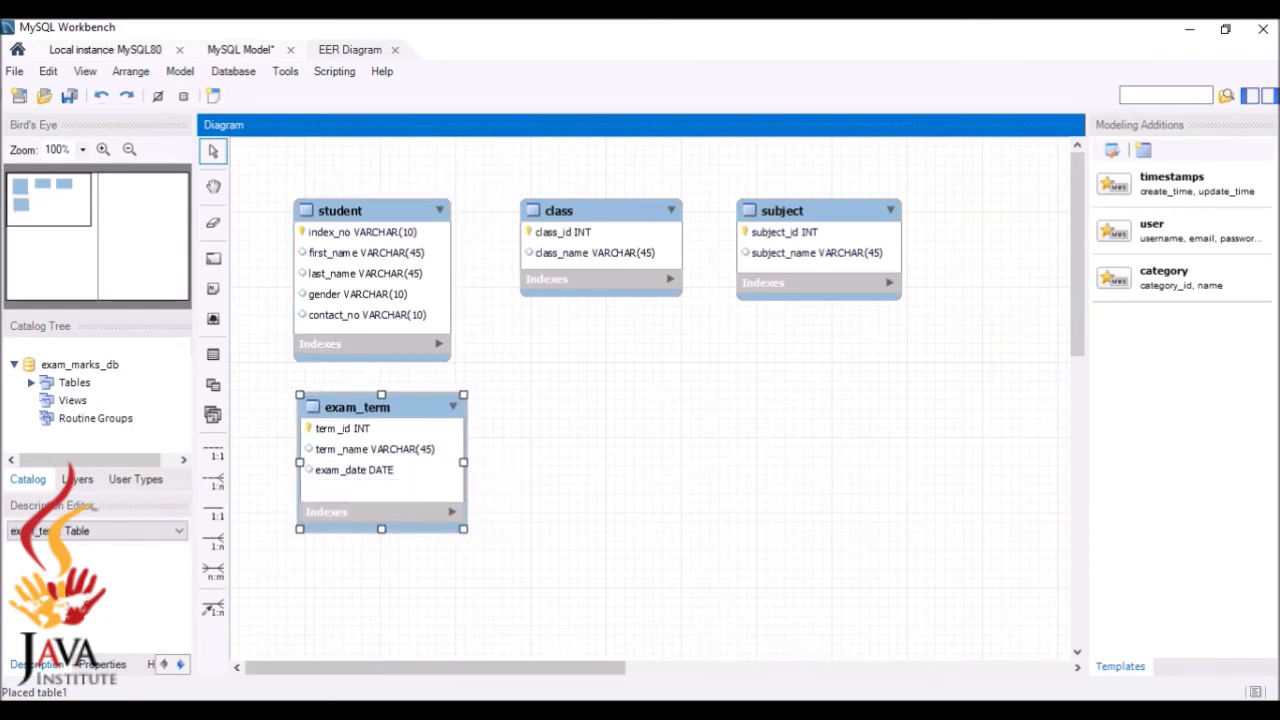
Scroll the Question Set 16 page back to the top of the specification
key("alt+Tab")
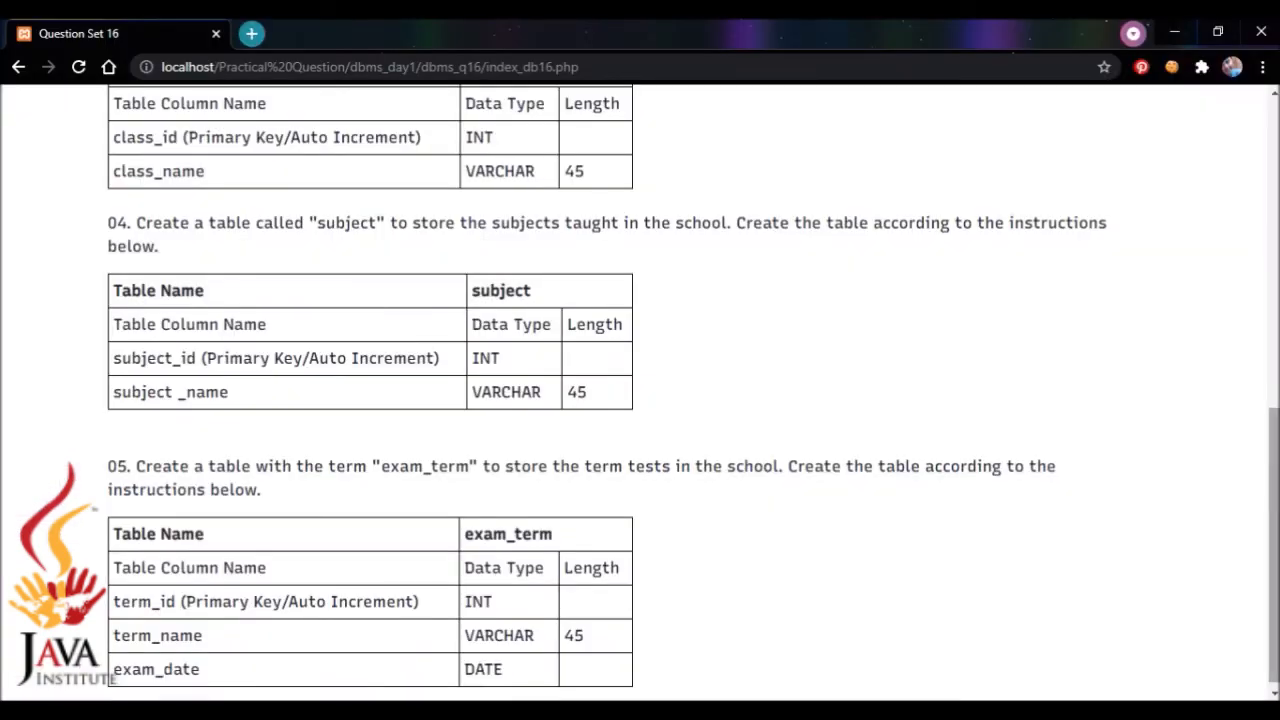
left_click_drag(1274, 468, 1256, 66)
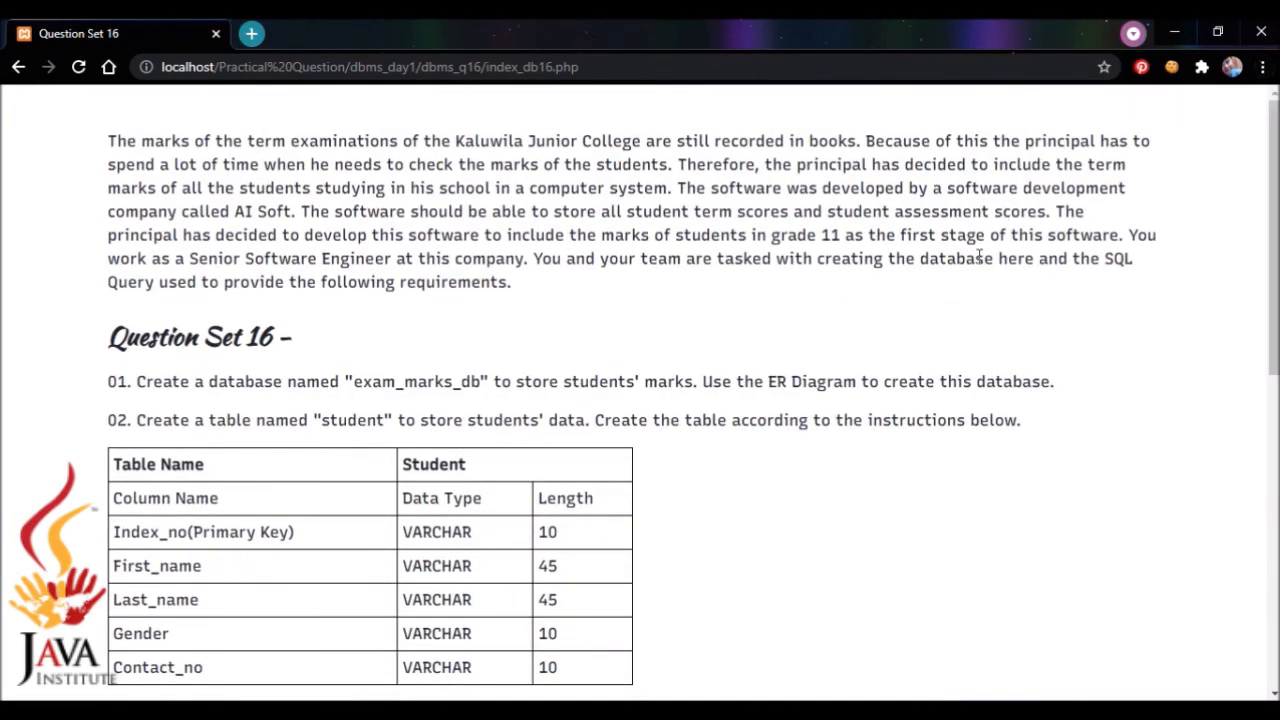